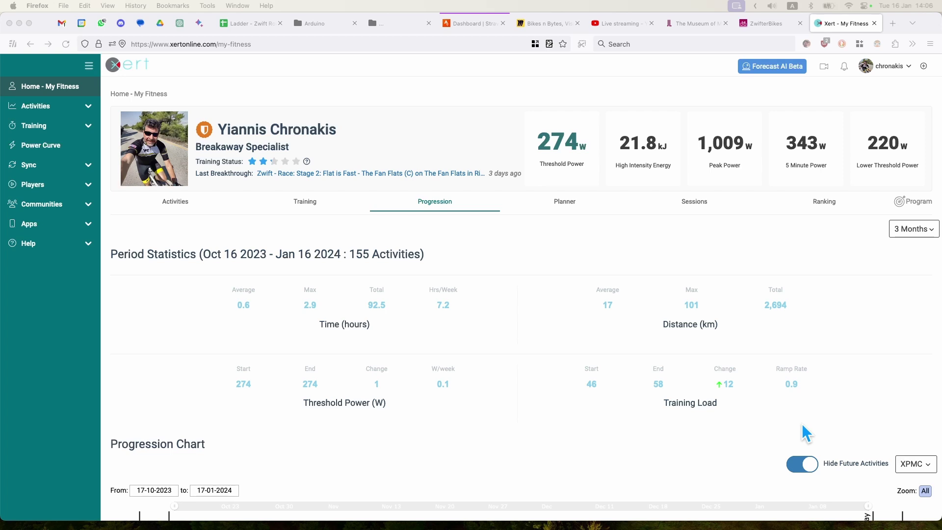
Join the Forecast AI beta to bring up the Goal, Event and Race plan choices.
left_click(763, 64)
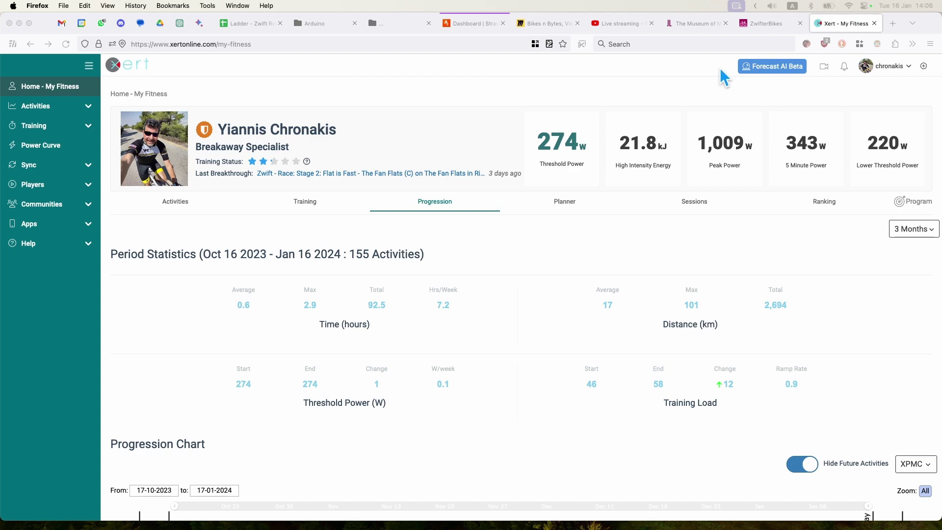
left_click(770, 73)
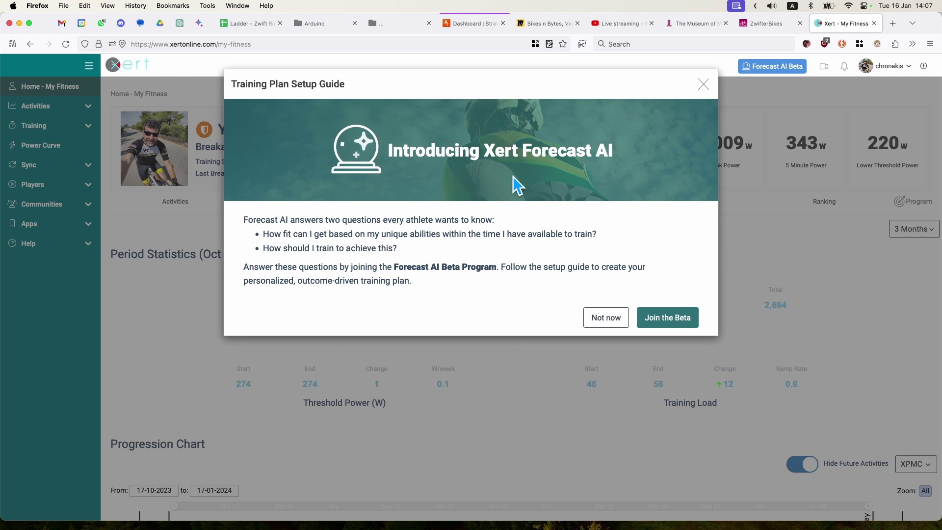
left_click(667, 318)
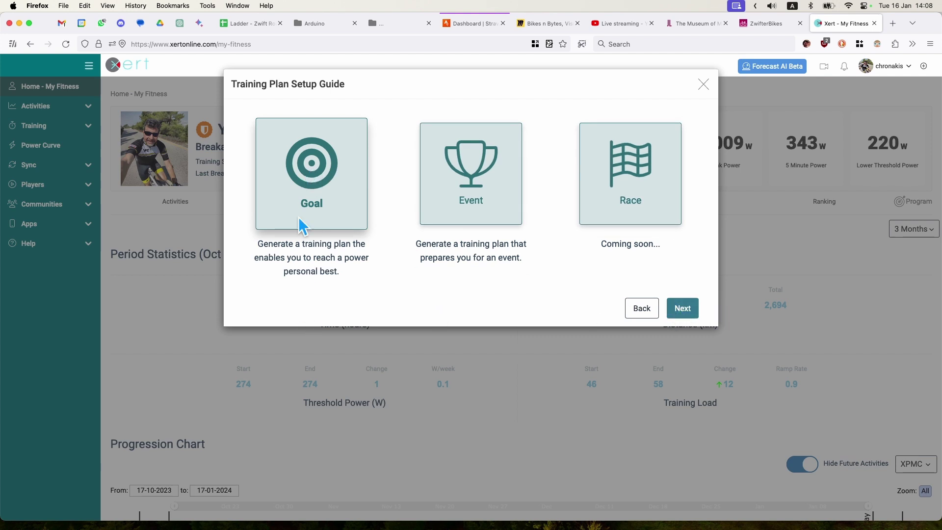
Choose a Goal plan, compare focus options, and settle on Breakaway Specialist.
left_click(682, 308)
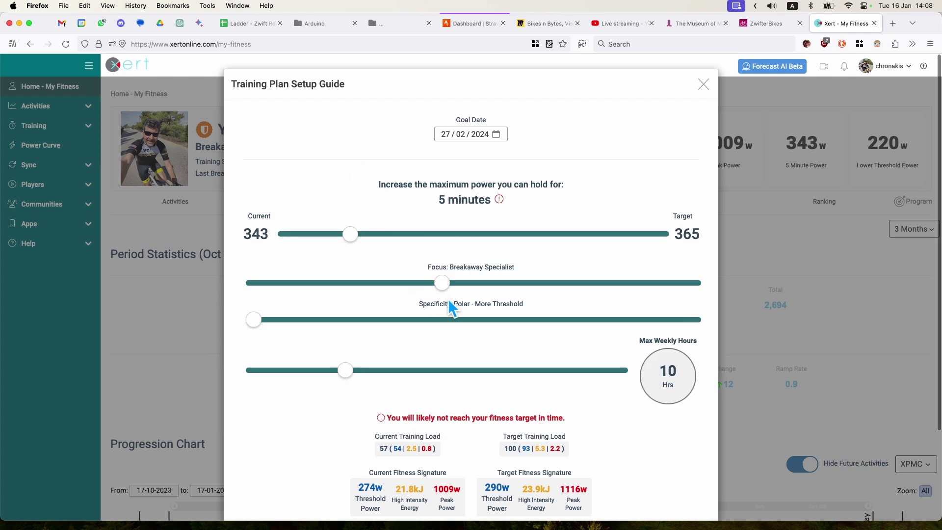
mouse_move(448, 293)
left_mouse_down()
mouse_move(500, 295)
mouse_move(449, 294)
left_mouse_up()
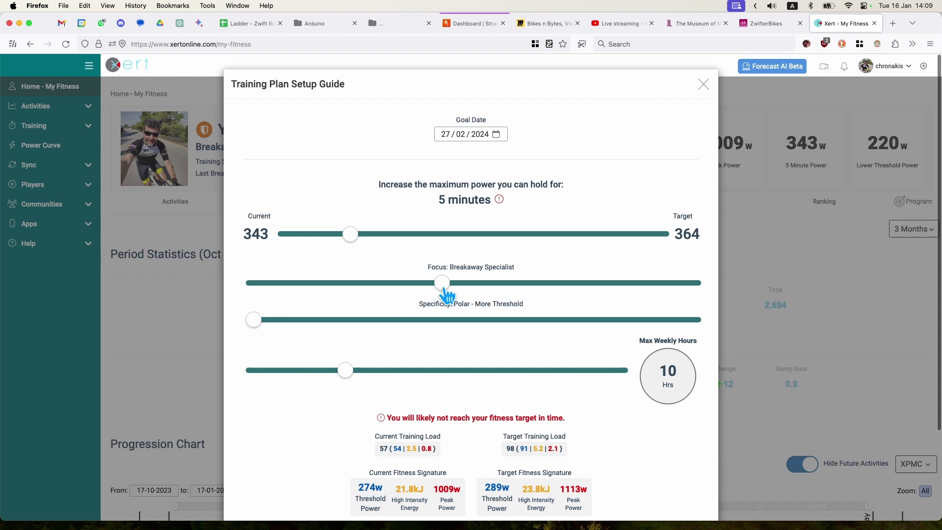
left_click_drag(444, 293, 254, 292)
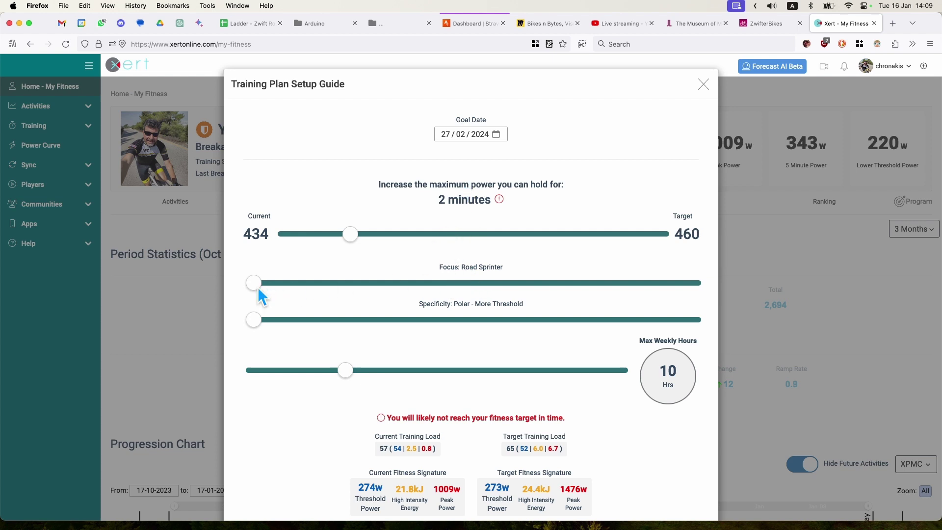
left_click_drag(259, 292, 709, 294)
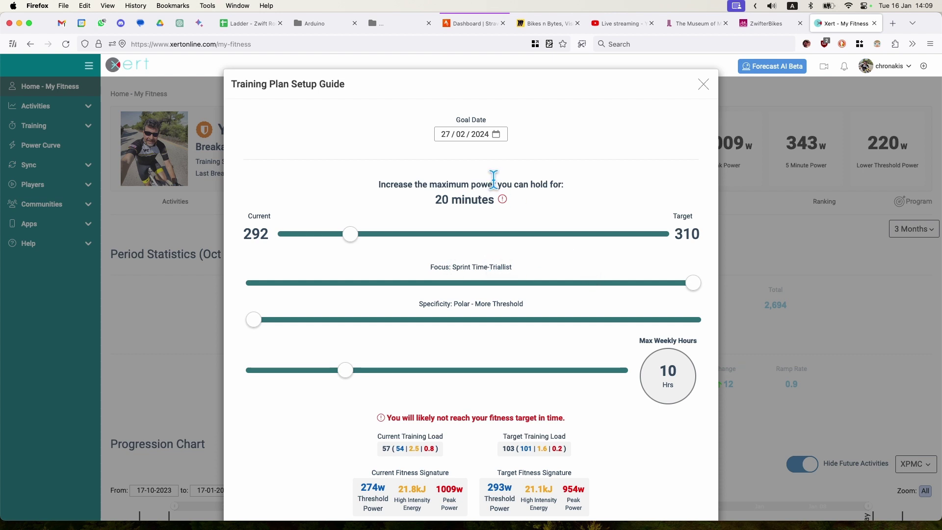
left_click_drag(693, 287, 470, 295)
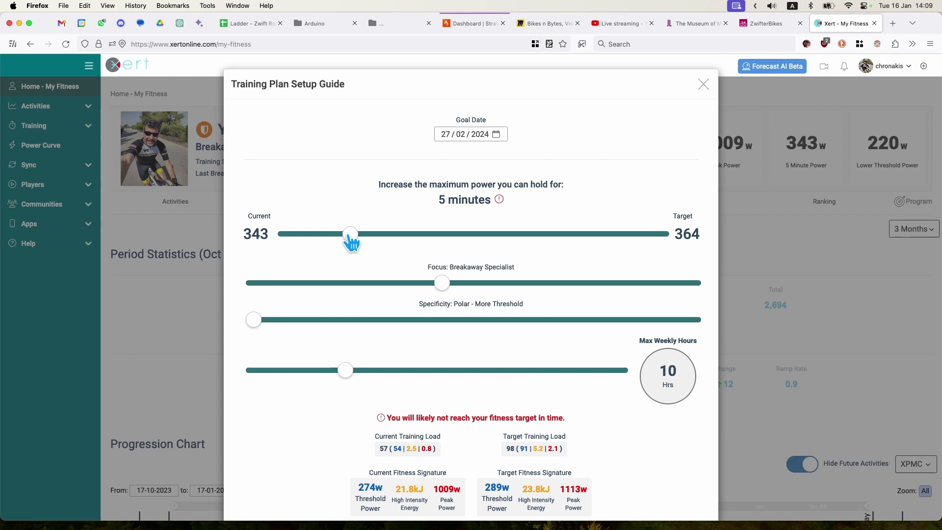
Lower the 5-minute power target to 360 W and set specificity to Mixed - Some Threshold.
left_click_drag(350, 240, 339, 242)
left_click(510, 321)
scroll(530, 351, "down", 2)
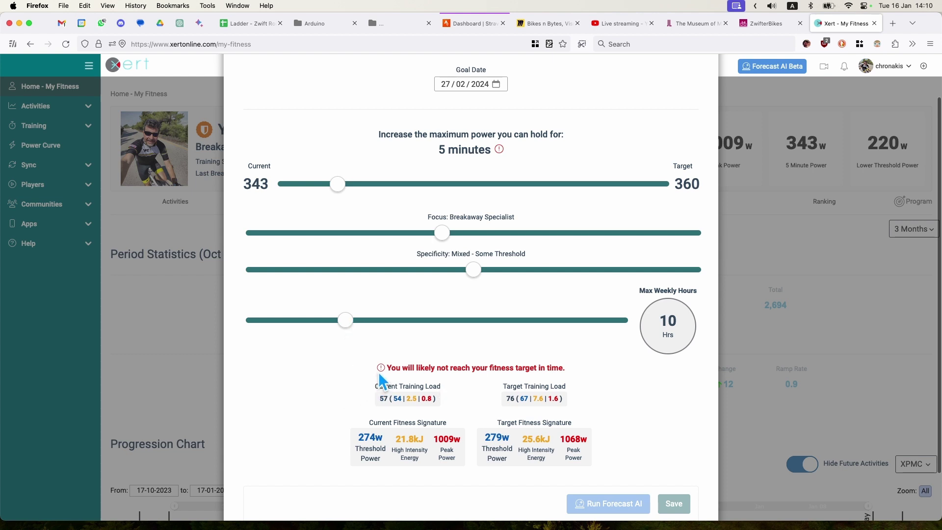
scroll(530, 165, "up", 2)
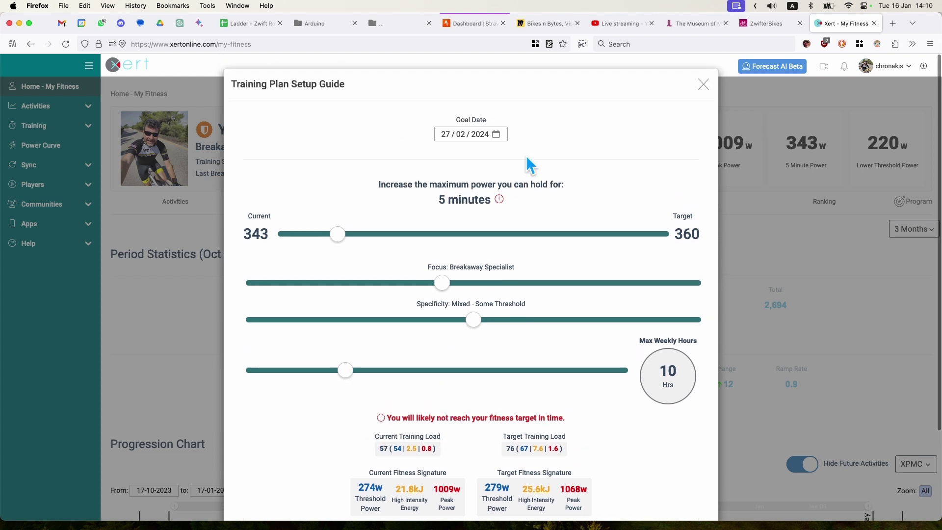
Pick 29 March 2024 as the goal date in the Goal Date calendar.
left_click(496, 134)
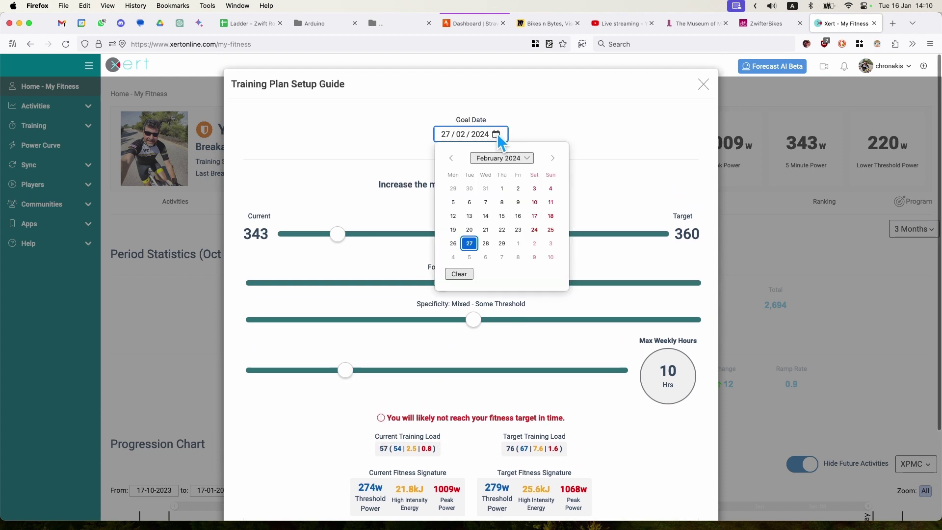
left_click(553, 158)
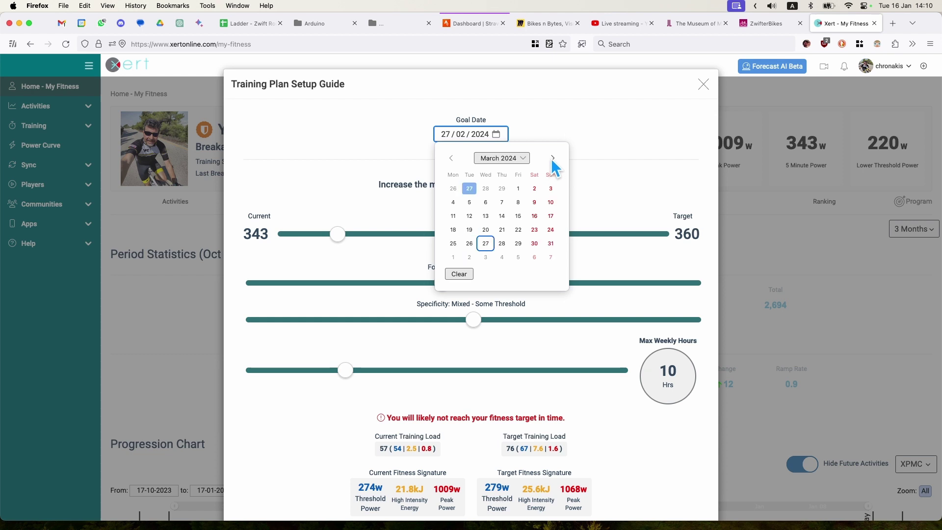
left_click(451, 158)
left_click(552, 158)
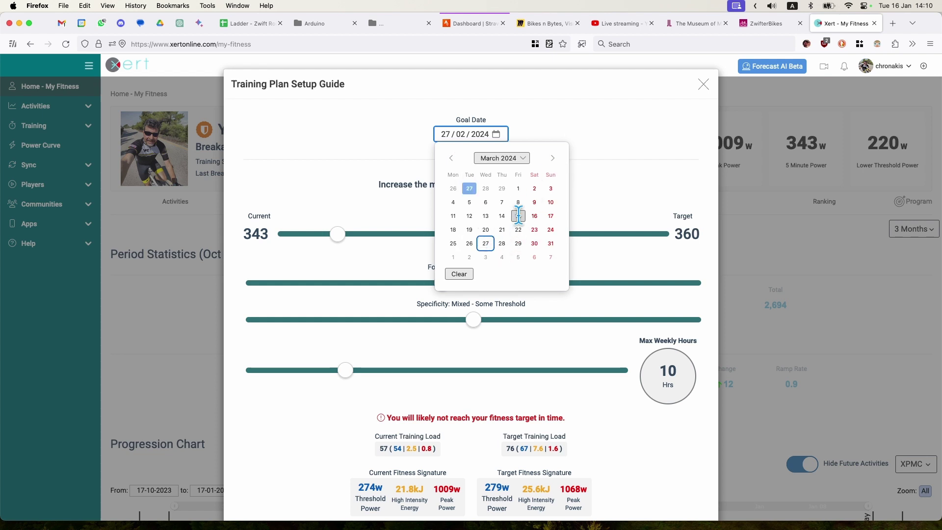
left_click(518, 243)
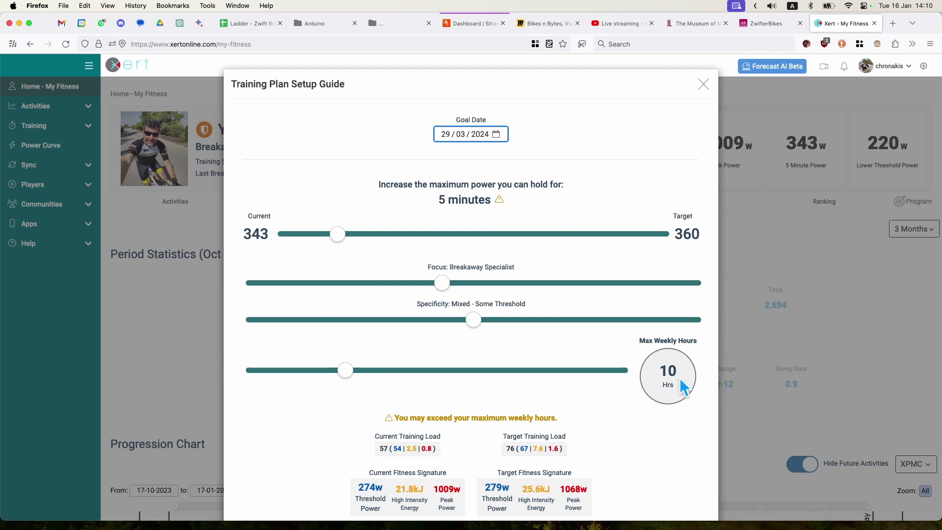
scroll(610, 377, "down", 1)
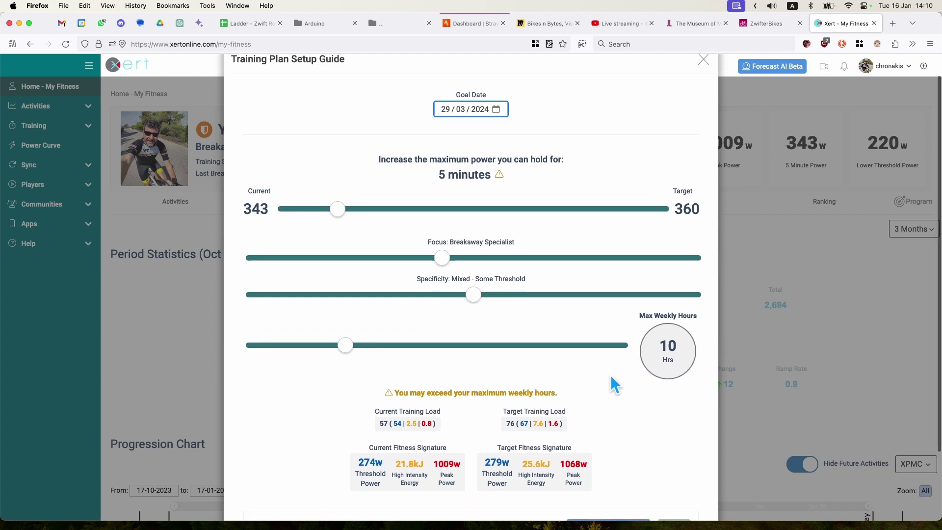
scroll(607, 386, "down", 3)
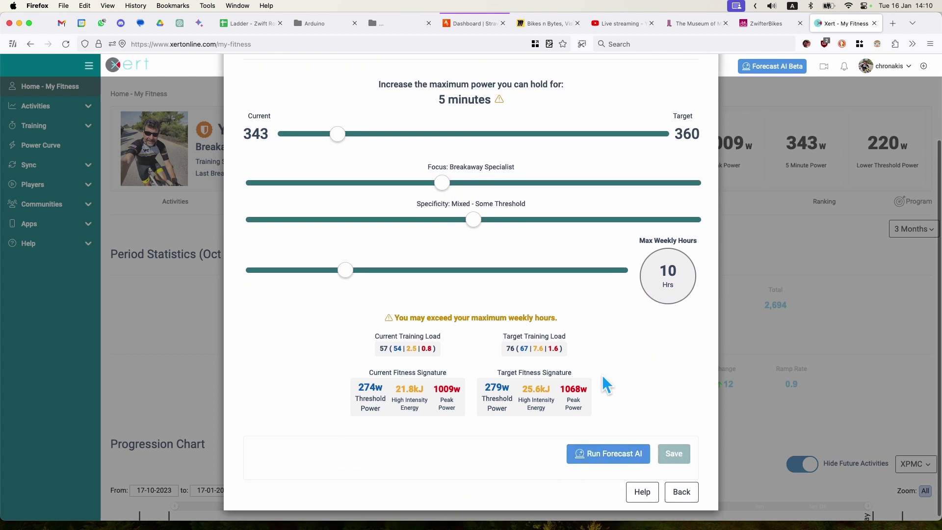
scroll(432, 363, "down", 1)
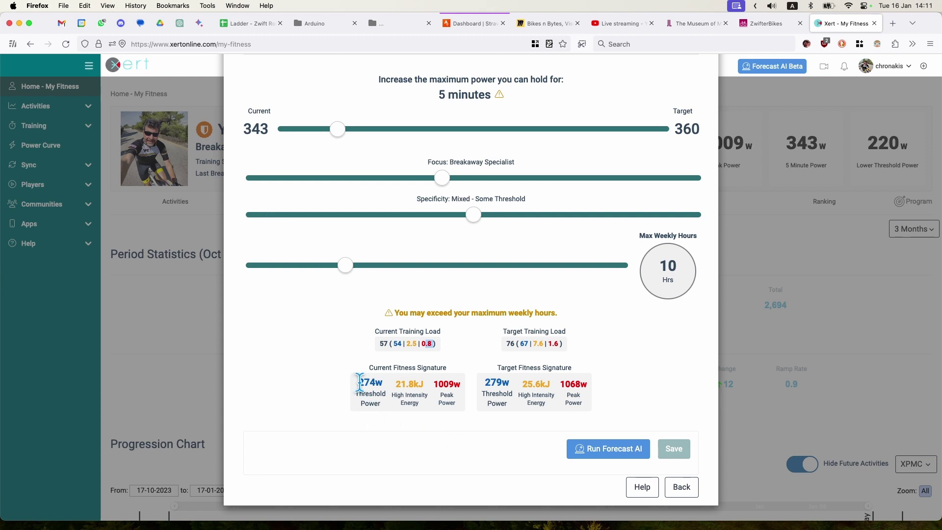
left_click_drag(357, 382, 372, 392)
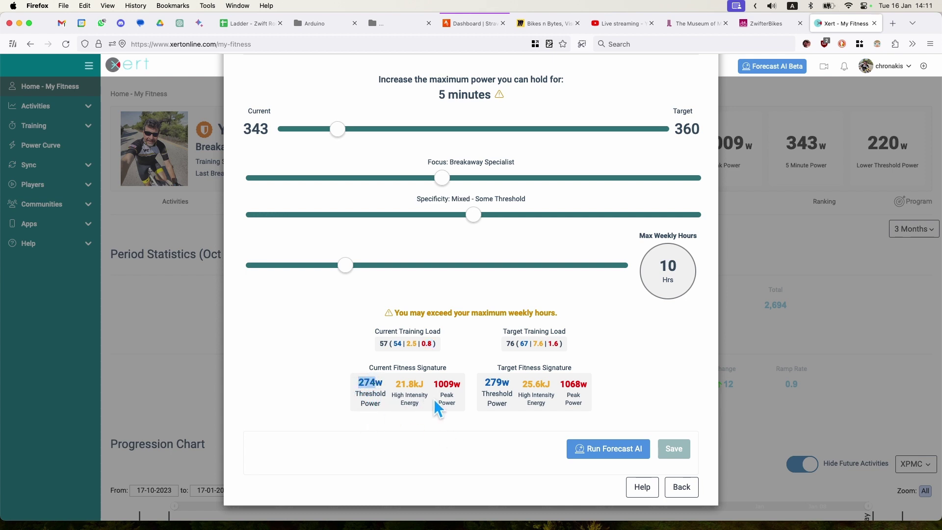
left_click(485, 390)
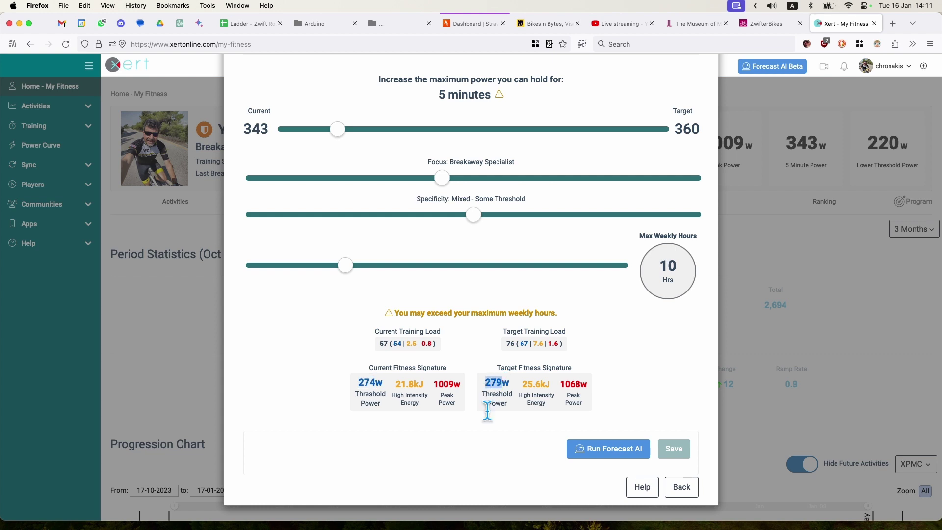
left_click(424, 428)
double_click(395, 384)
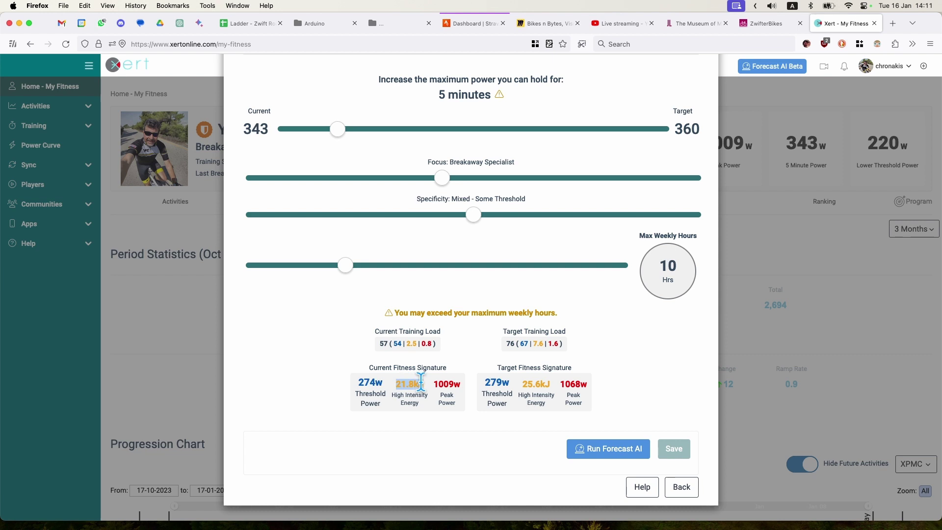
double_click(523, 384)
Run Forecast AI twice, review the plan peaking at 11 weekly hours, and save it.
left_click(608, 451)
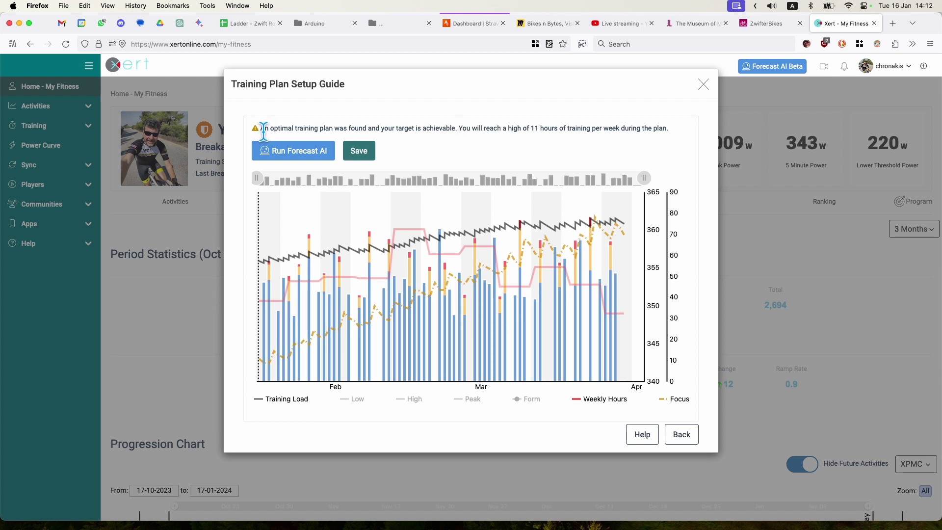
left_click_drag(265, 130, 476, 129)
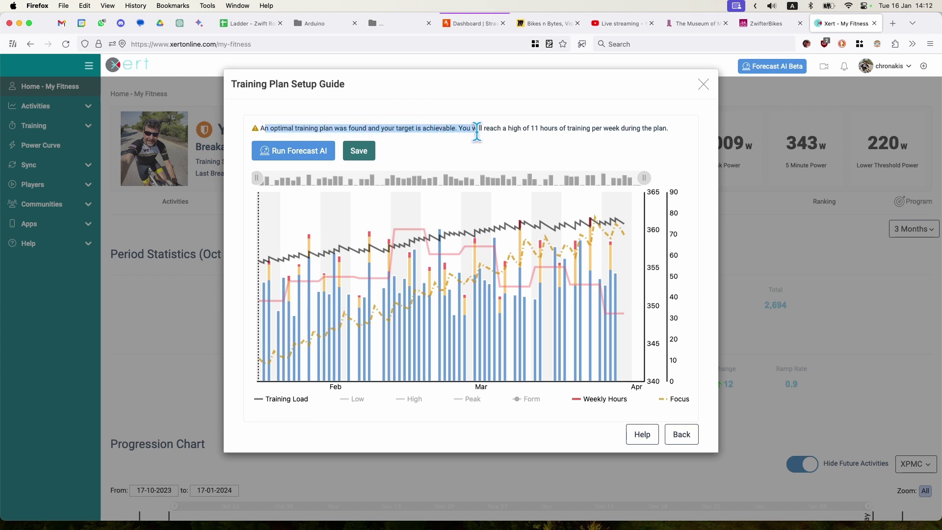
left_click_drag(535, 128, 663, 126)
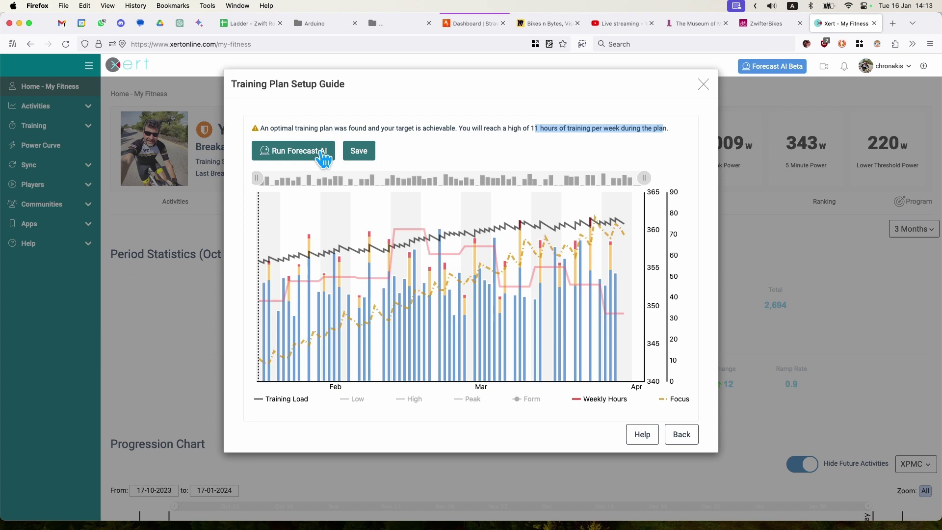
left_click(278, 156)
left_click(360, 151)
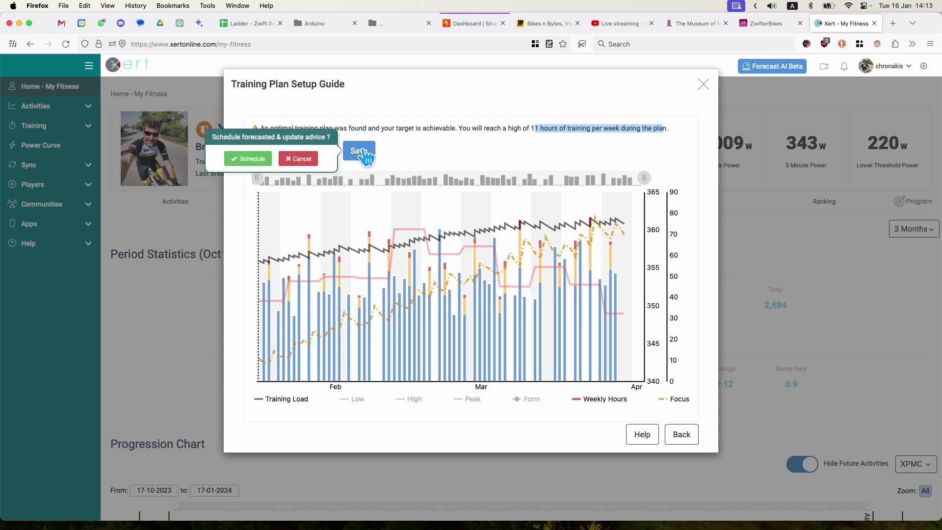
left_click(248, 159)
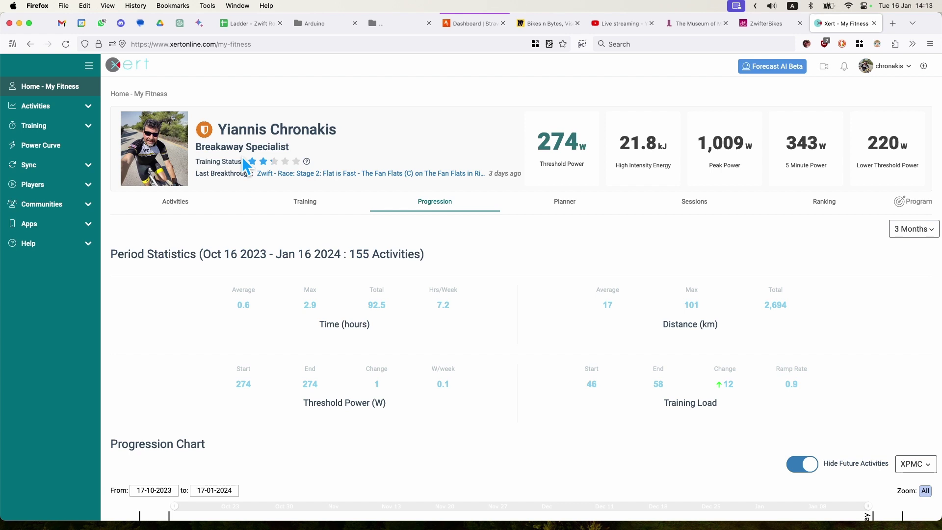
left_click(566, 203)
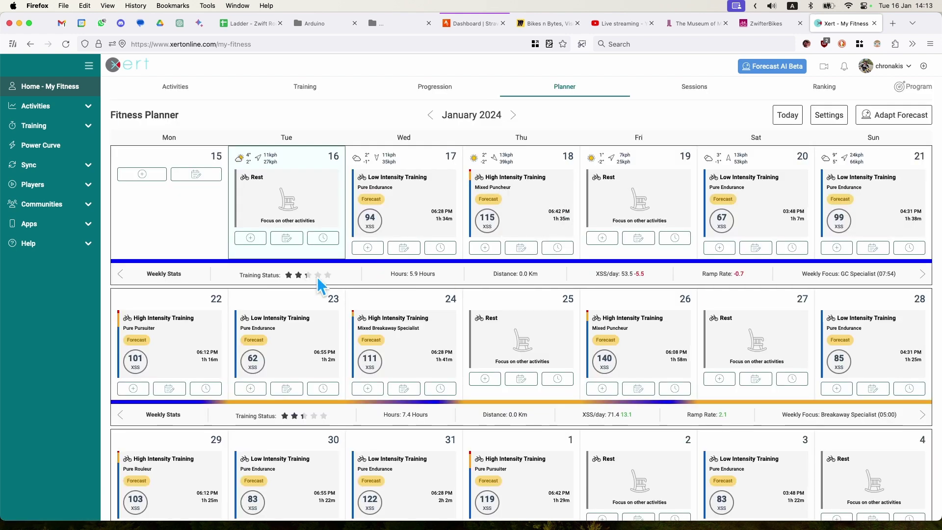
mouse_move(209, 321)
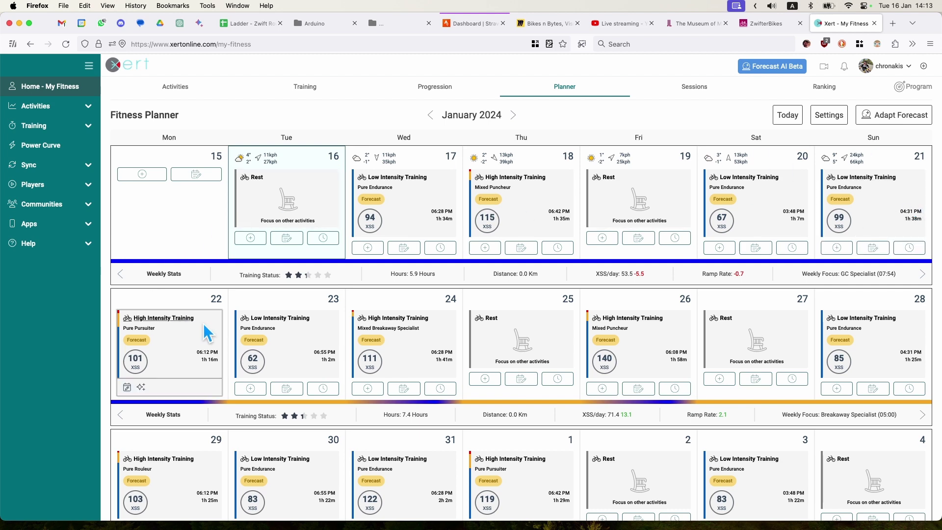
scroll(273, 320, "up", 5)
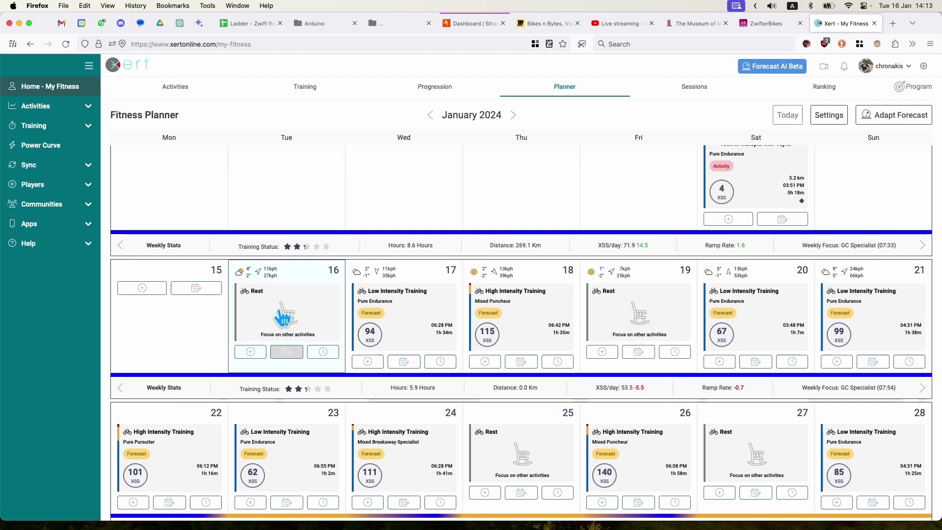
scroll(278, 311, "up", 5)
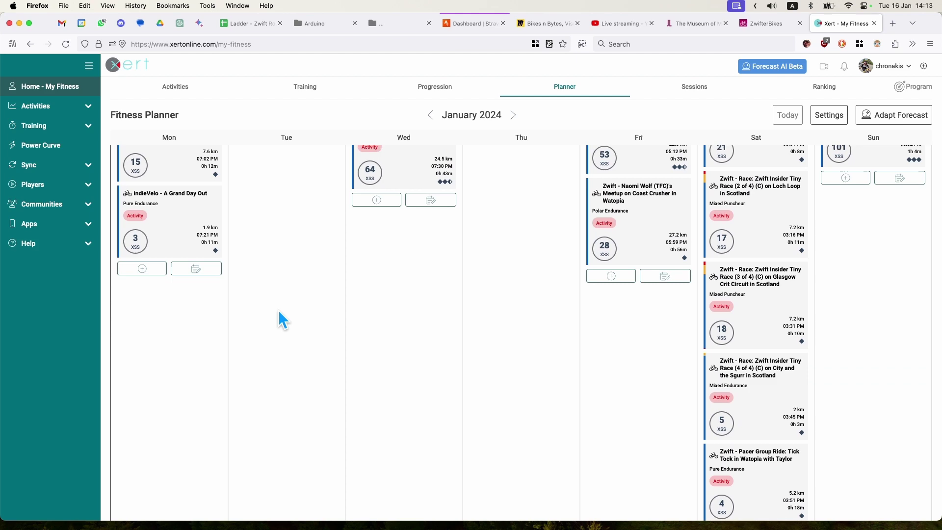
scroll(233, 250, "up", 3)
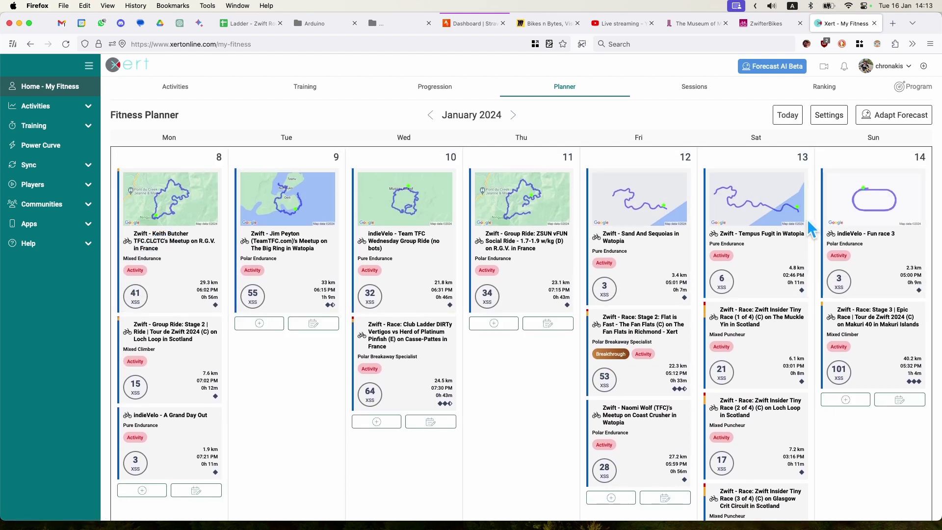
scroll(626, 247, "down", 2)
scroll(626, 248, "down", 10)
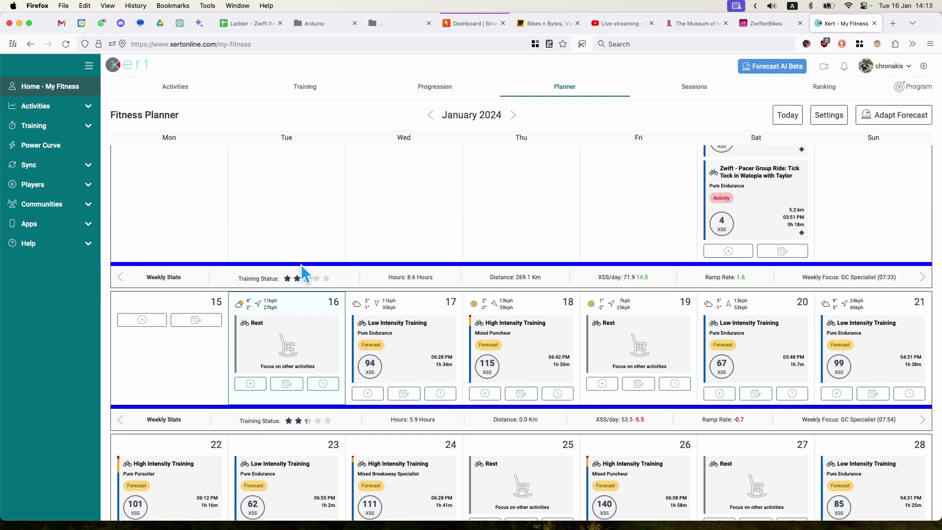
scroll(586, 265, "down", 1)
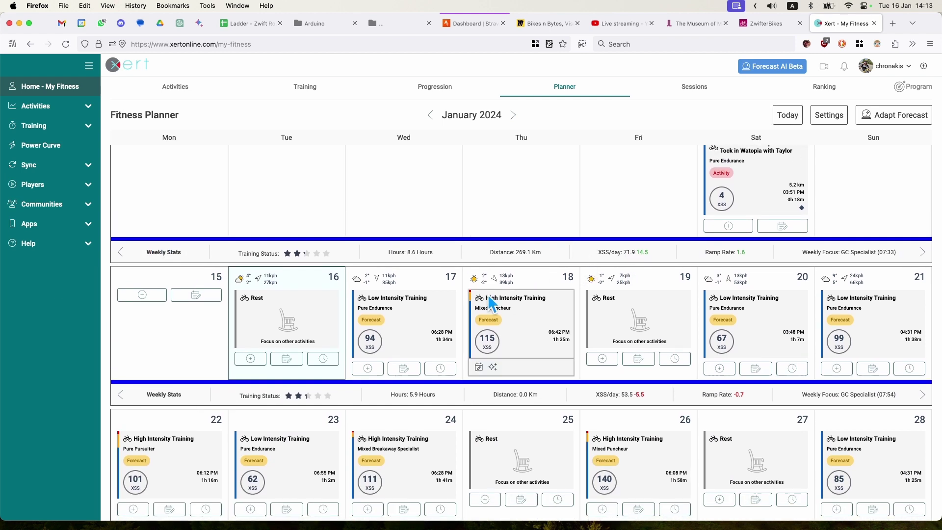
scroll(454, 302, "up", 4)
scroll(452, 304, "down", 5)
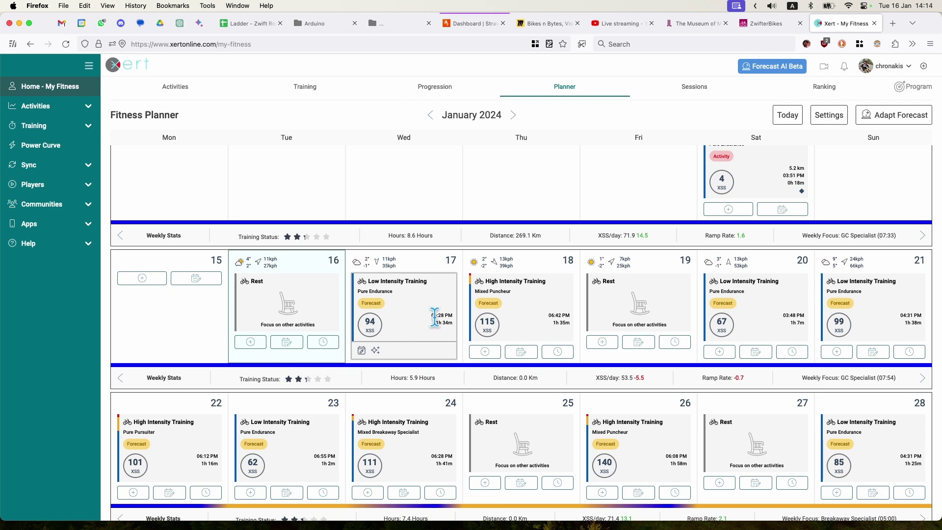
left_click(405, 284)
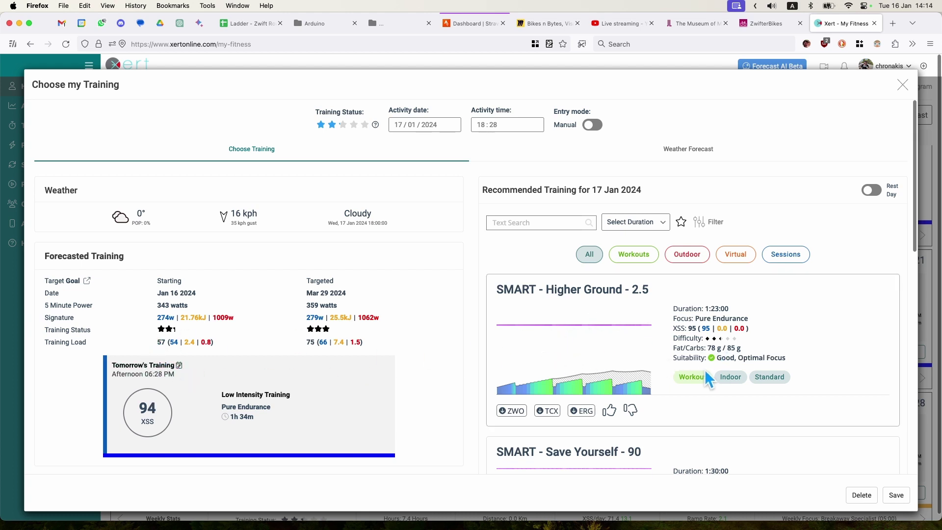
scroll(697, 378, "down", 1)
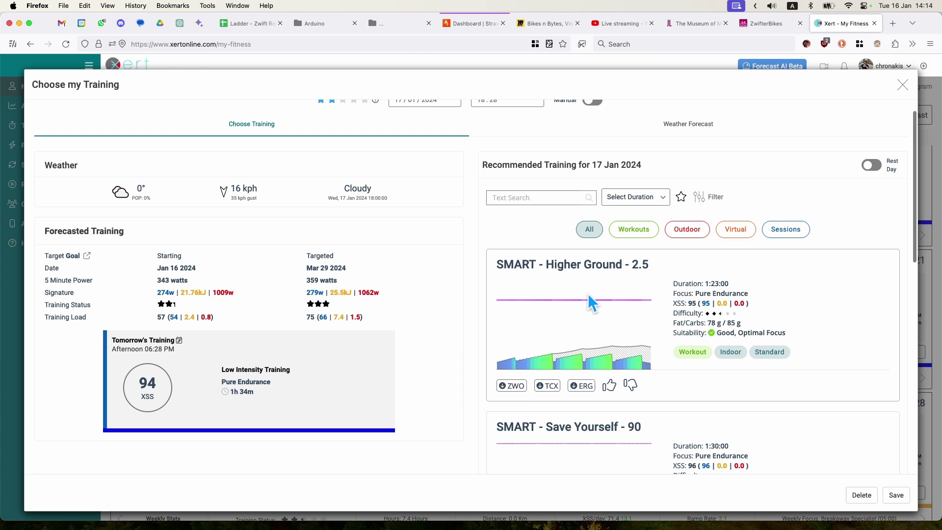
scroll(588, 295, "down", 2)
scroll(591, 301, "up", 3)
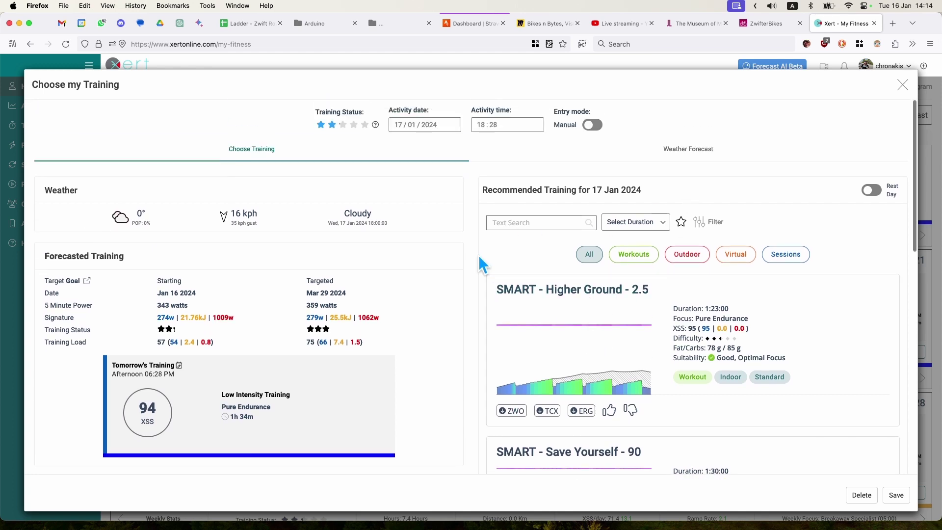
scroll(478, 255, "down", 10)
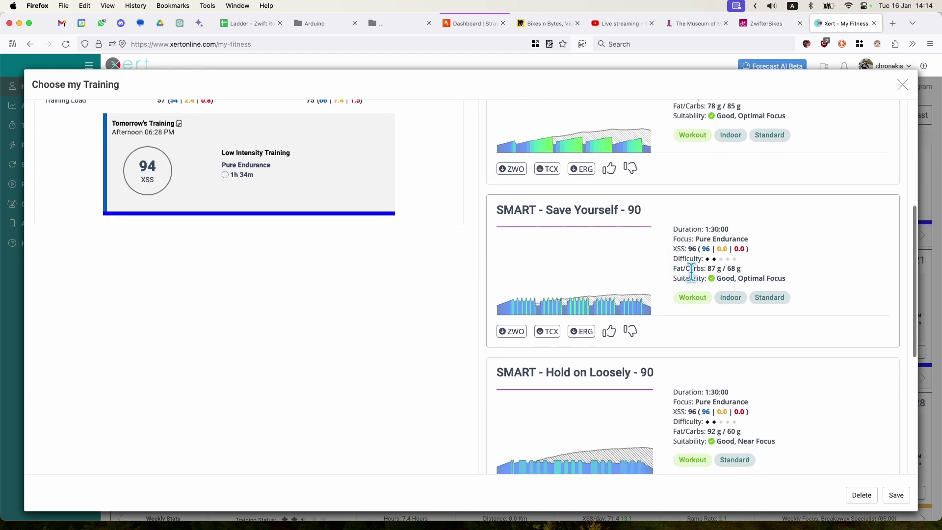
scroll(731, 188, "down", 3)
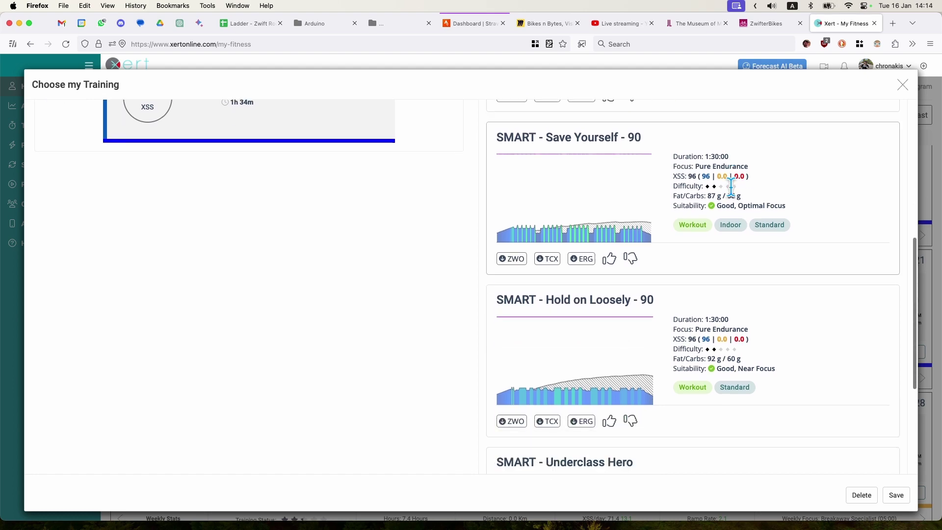
scroll(731, 186, "down", 1)
scroll(721, 181, "up", 10)
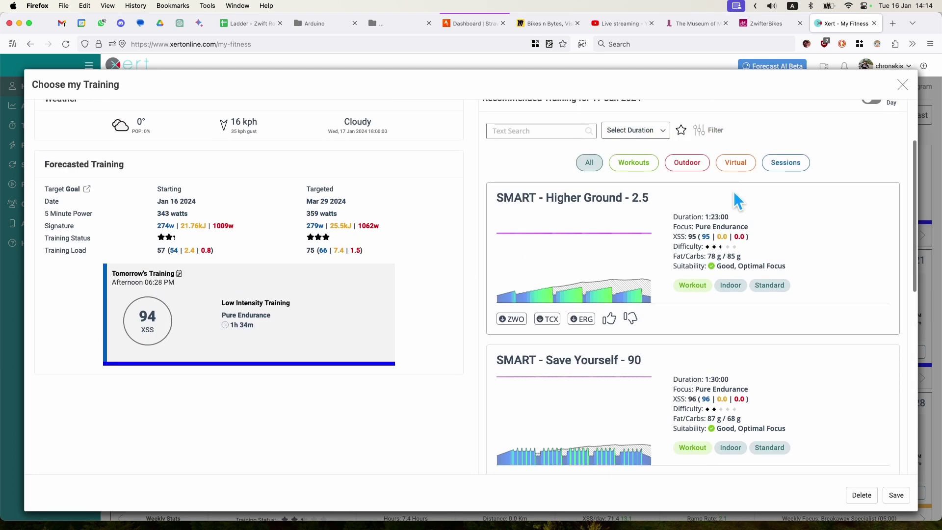
scroll(708, 340, "down", 3)
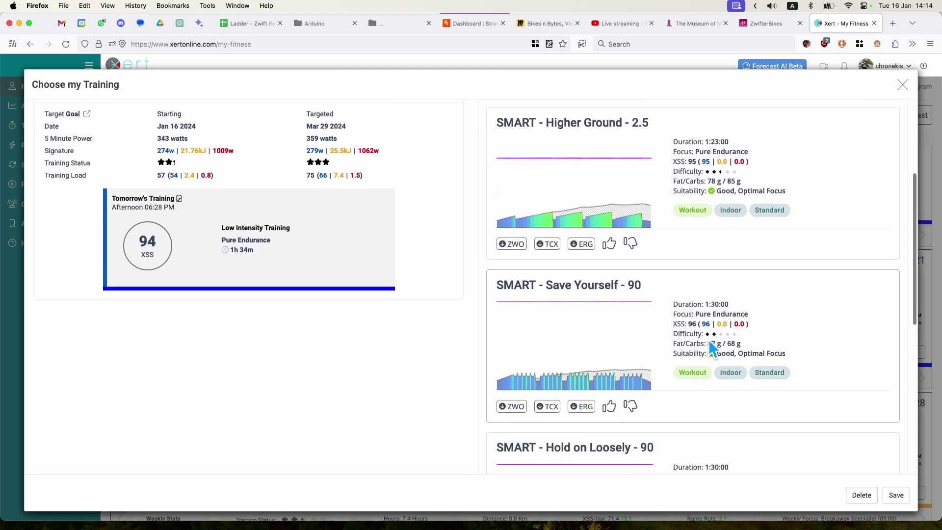
scroll(709, 339, "up", 7)
left_click(903, 86)
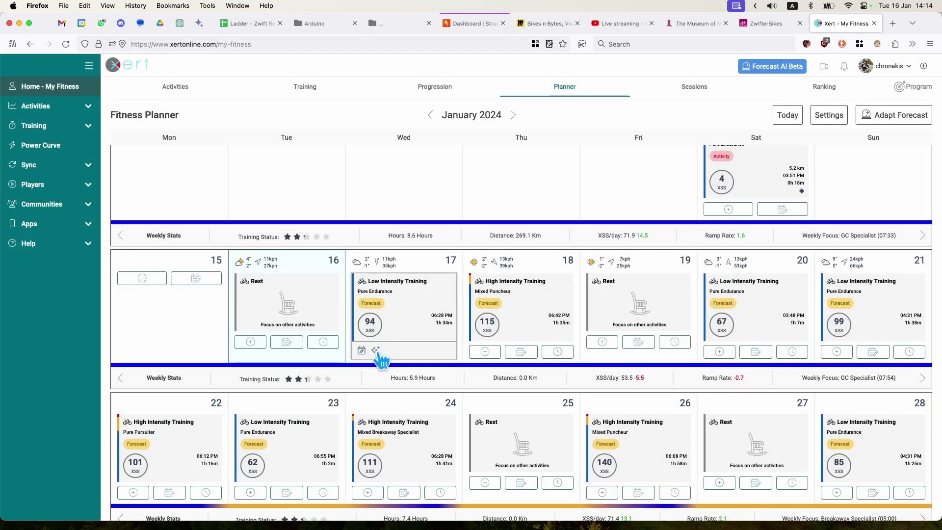
Auto-generate a 99 XSS, 1h 29m Pure Endurance AI workout for Wednesday 17 January.
left_click(376, 350)
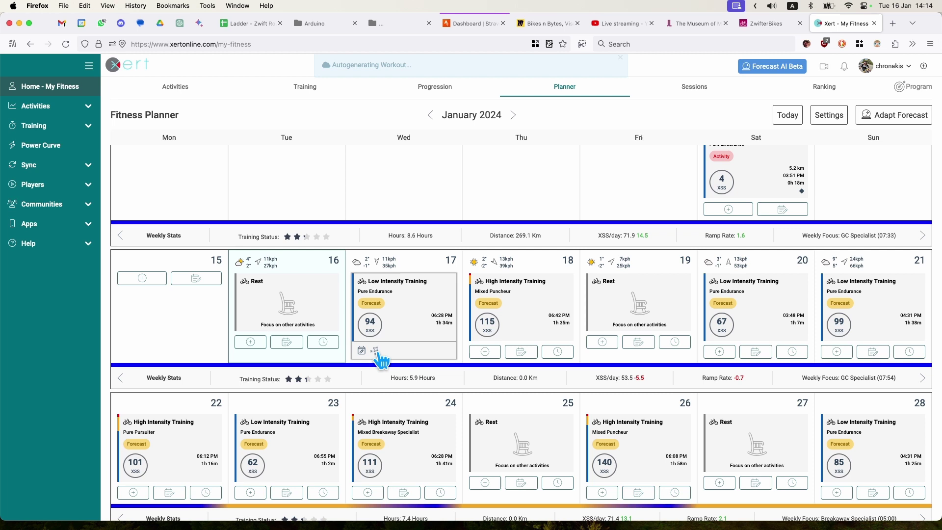
scroll(425, 199, "up", 1)
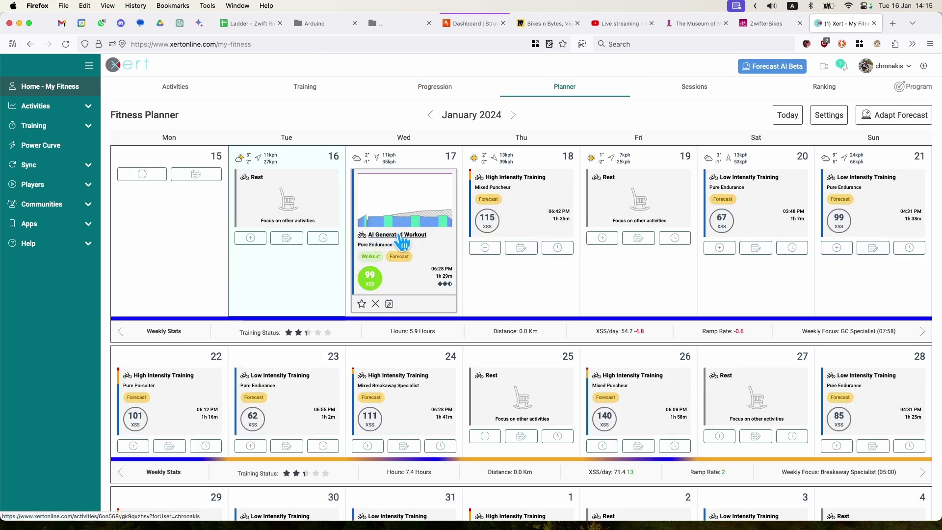
left_click(401, 236)
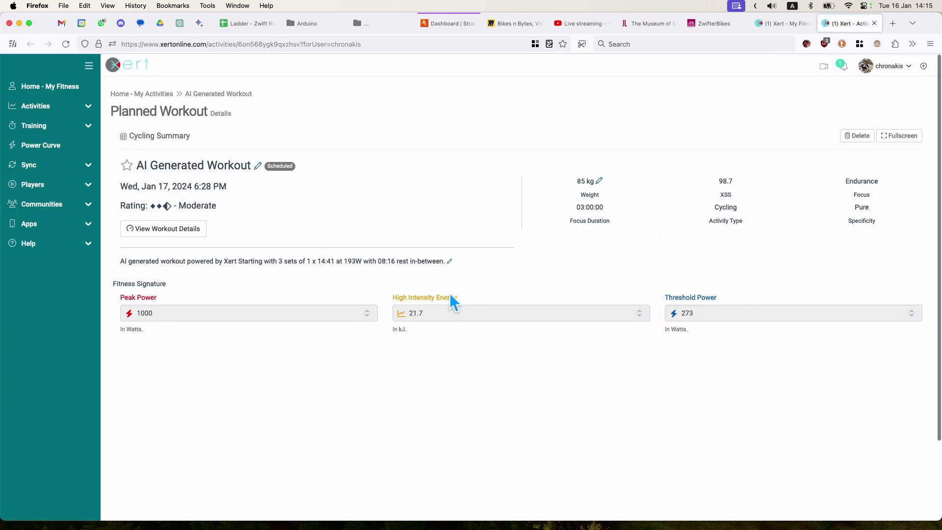
left_click(177, 239)
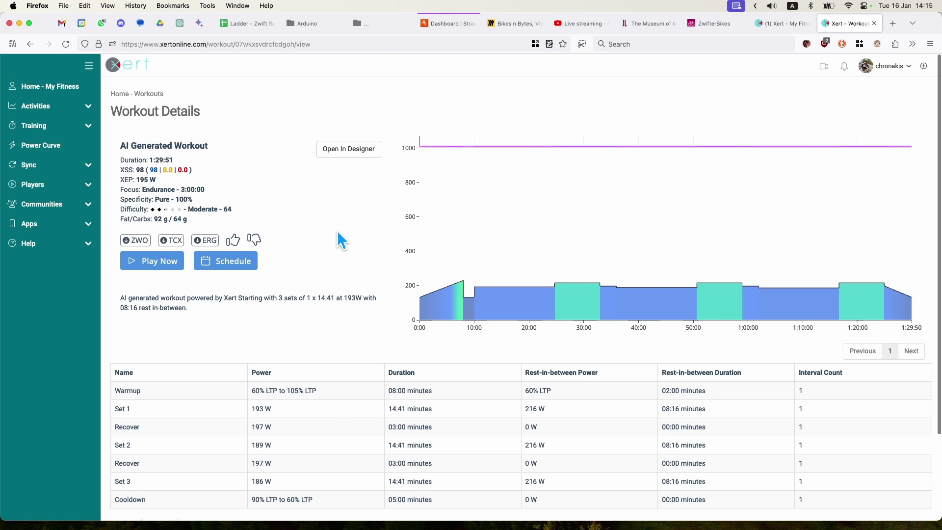
scroll(295, 328, "down", 1)
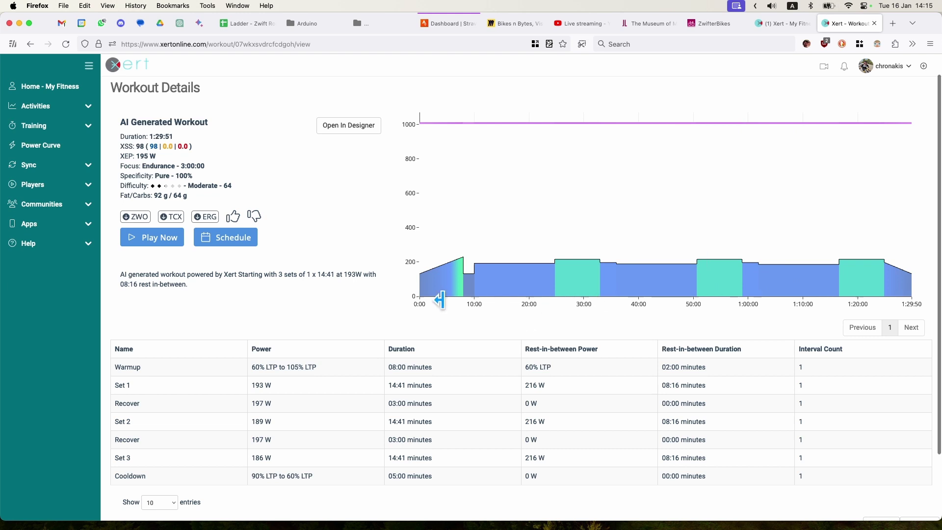
scroll(196, 299, "down", 3)
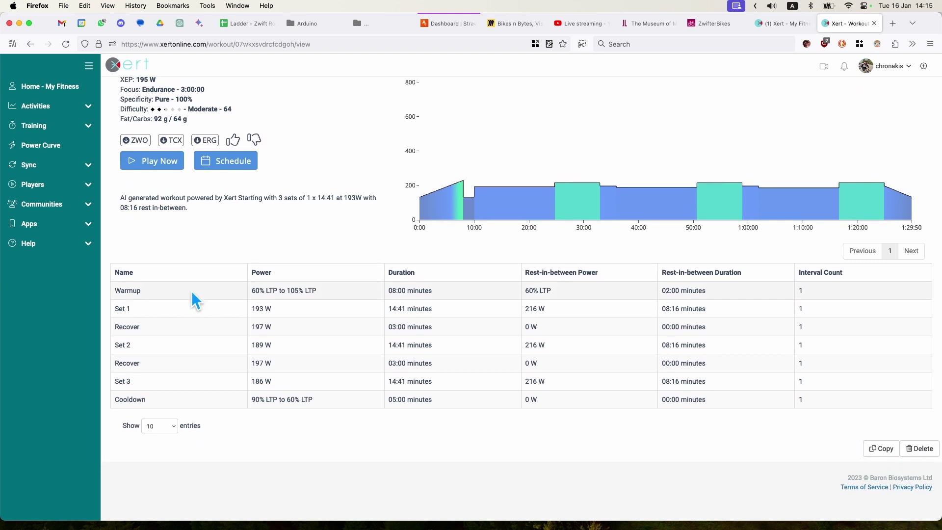
scroll(192, 295, "up", 4)
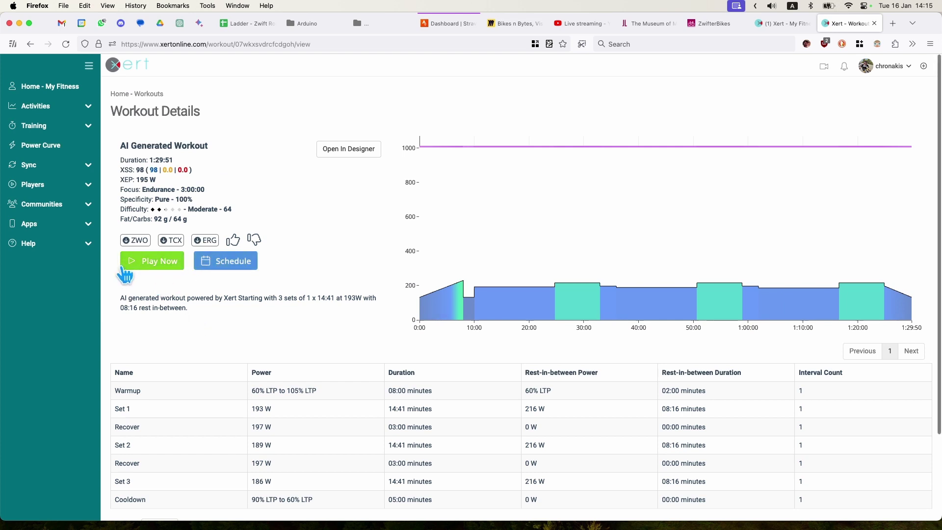
left_click(924, 66)
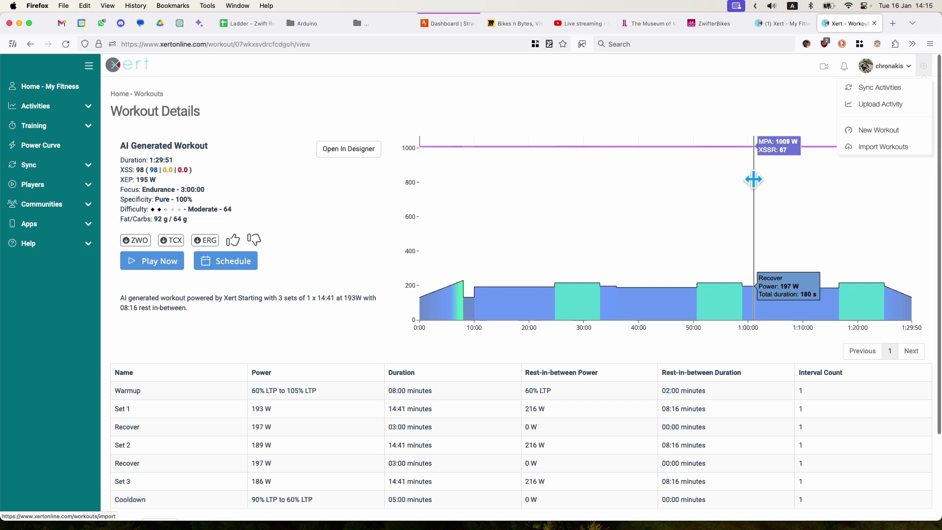
left_click(536, 231)
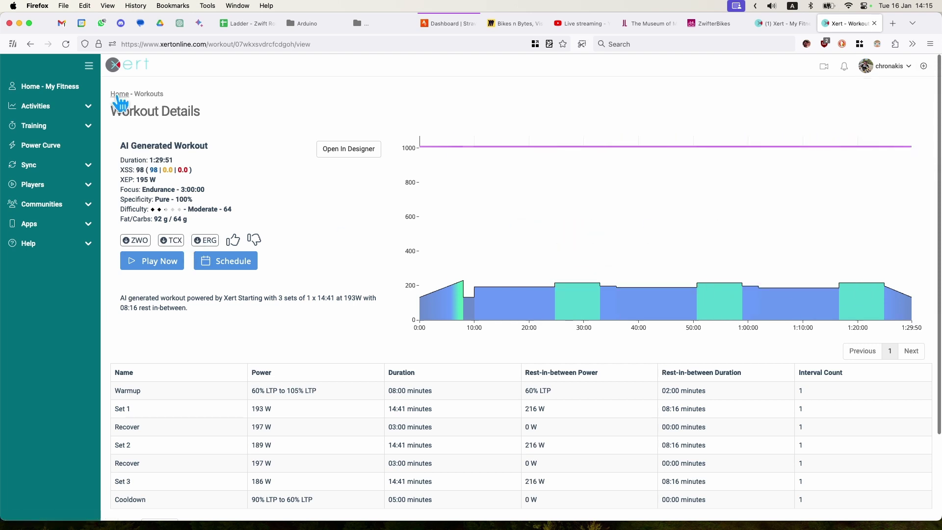
Return to the planner and clear the AI Generated Workout from 17 January.
left_click(874, 24)
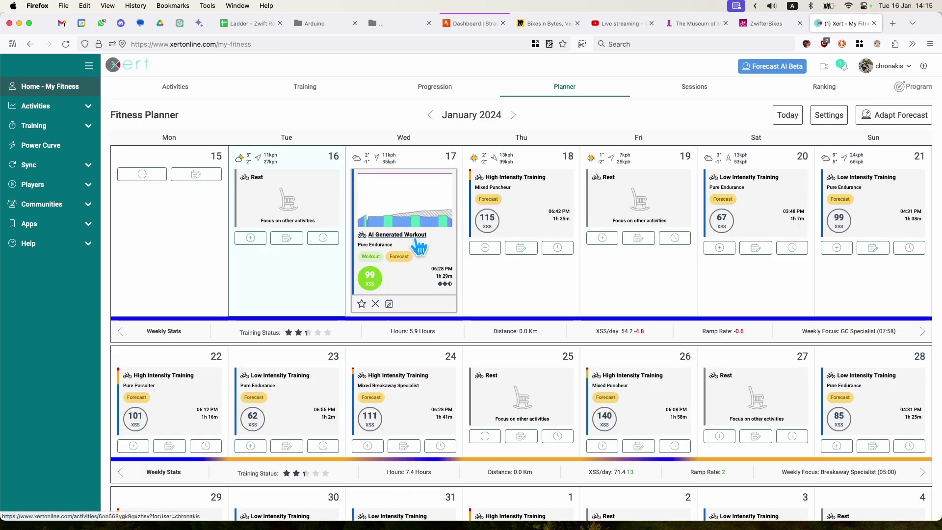
left_click(375, 304)
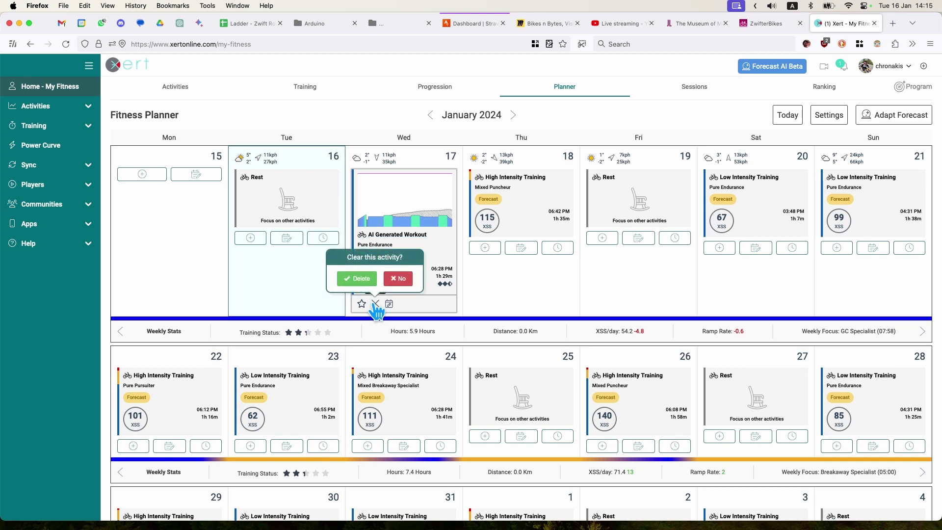
left_click(368, 283)
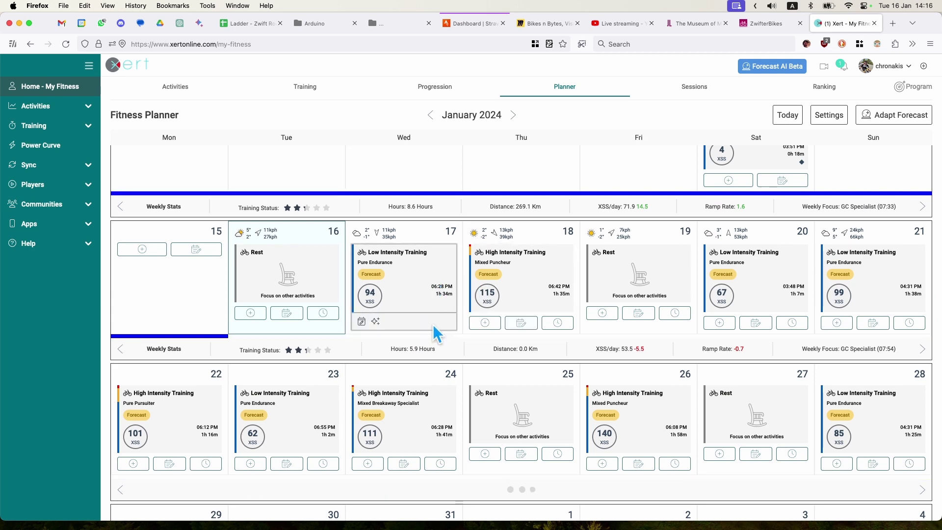
Review the SMART - Higher Ground - 2.5 workout details for 17 January, then close the training chooser.
left_click(411, 255)
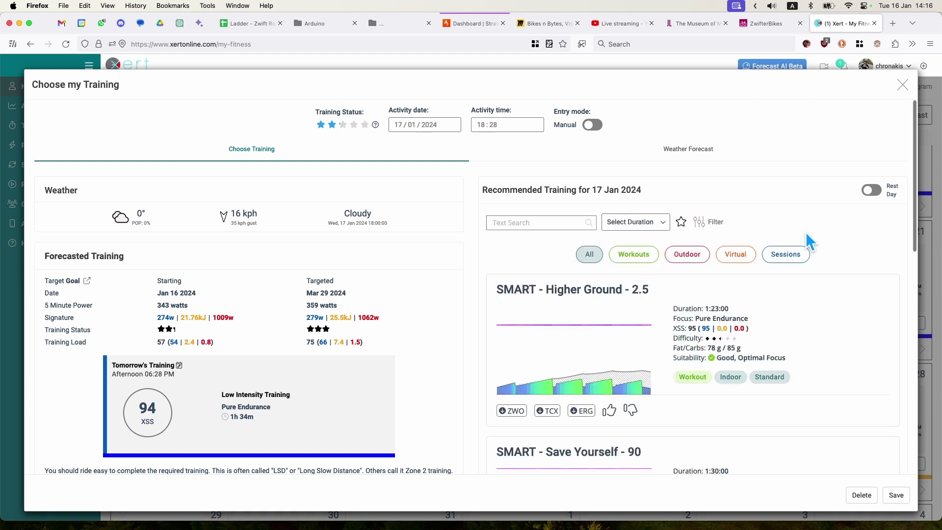
scroll(555, 269, "down", 1)
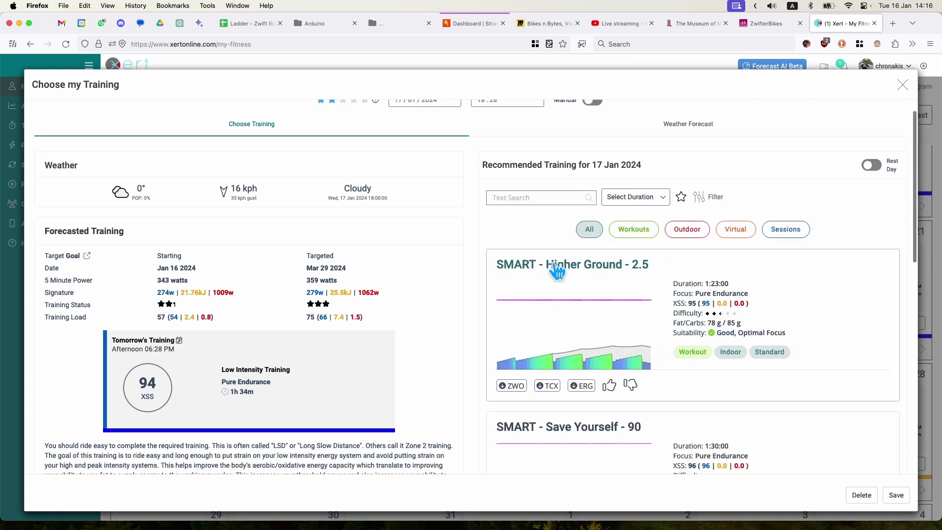
left_click(555, 267)
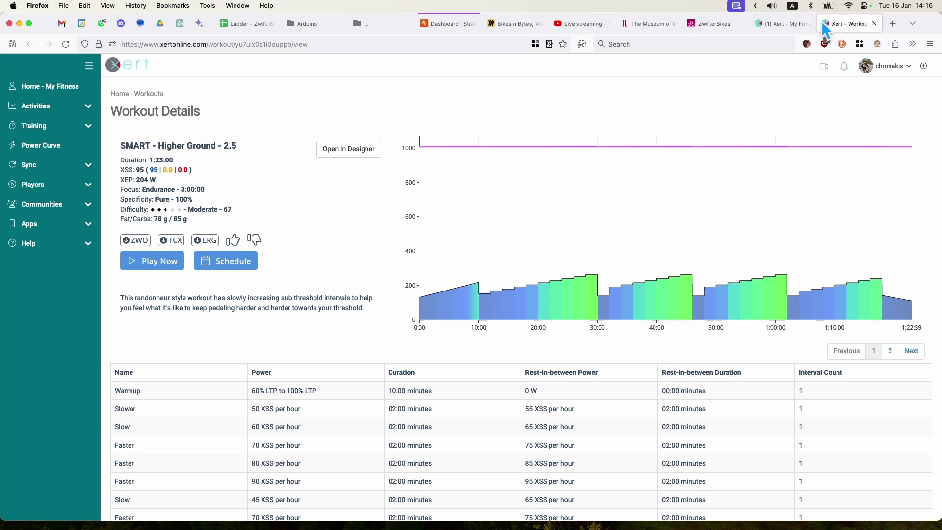
left_click(874, 23)
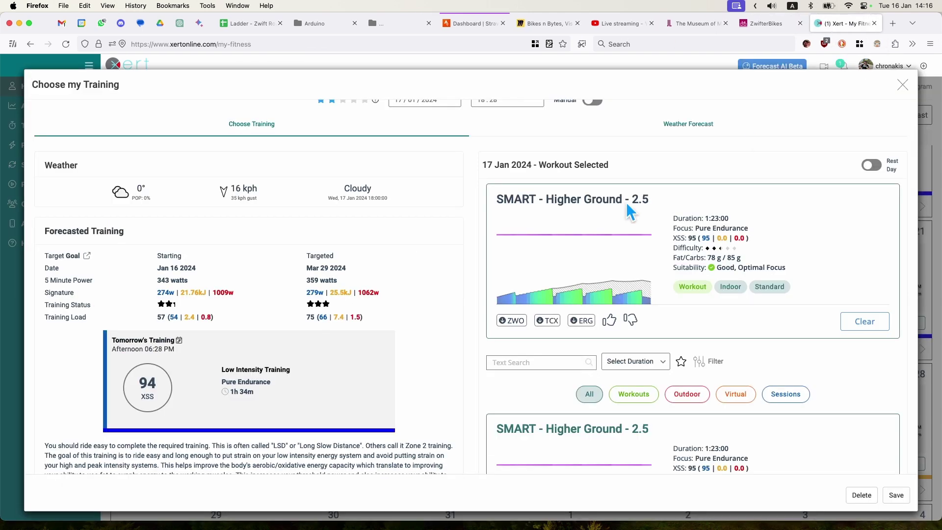
left_click(903, 87)
scroll(531, 282, "down", 1)
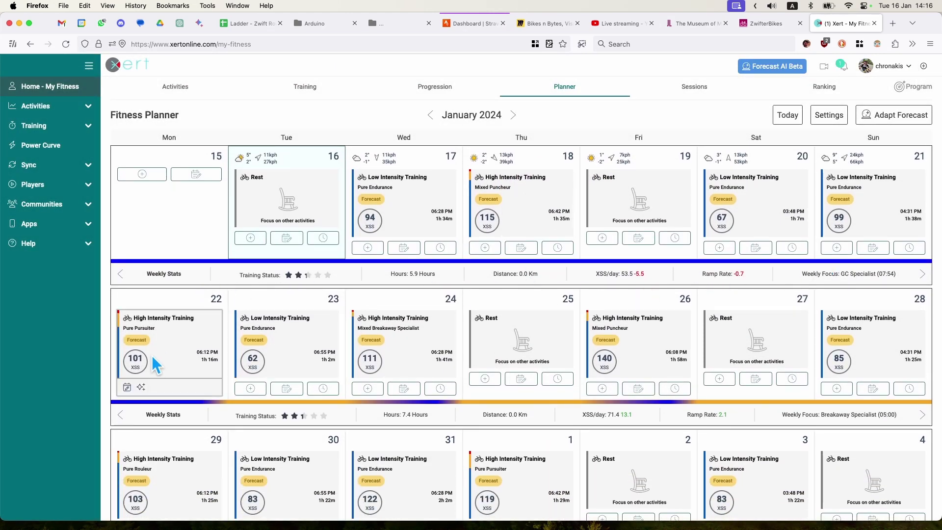
Browse the forecast plan through March and back, then show the Progression view.
scroll(658, 362, "down", 1)
scroll(515, 361, "down", 3)
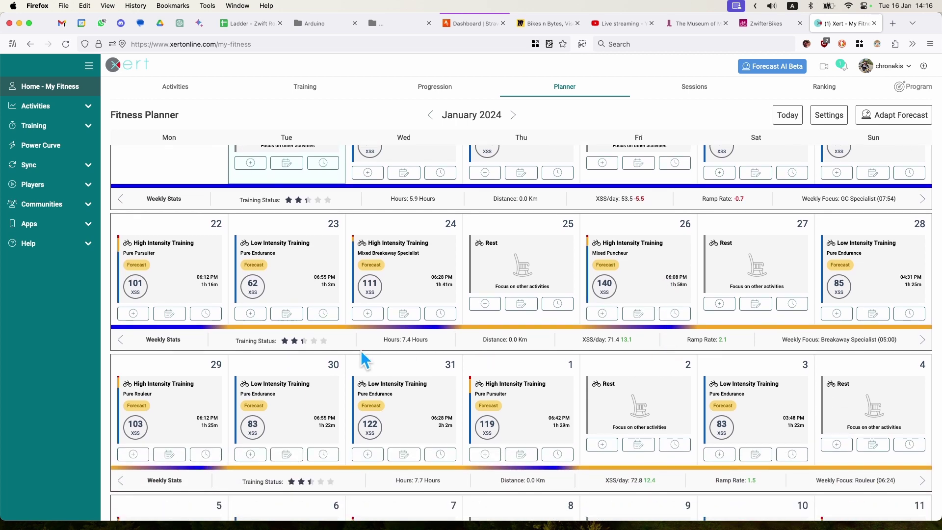
scroll(536, 338, "down", 10)
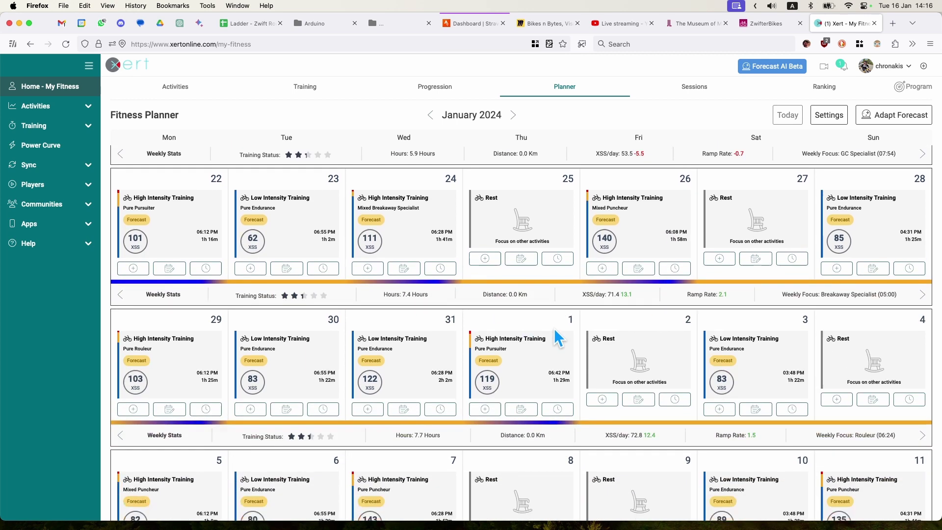
scroll(409, 354, "down", 7)
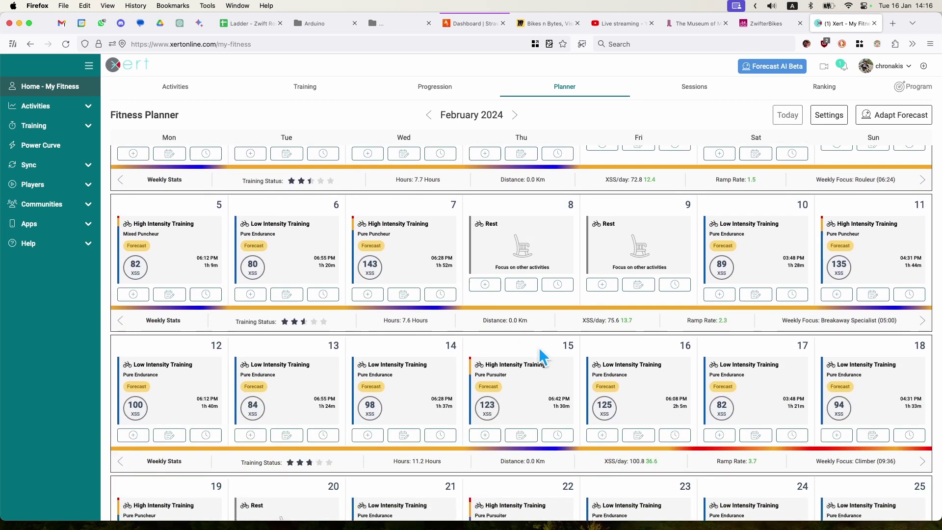
scroll(735, 290, "up", 1)
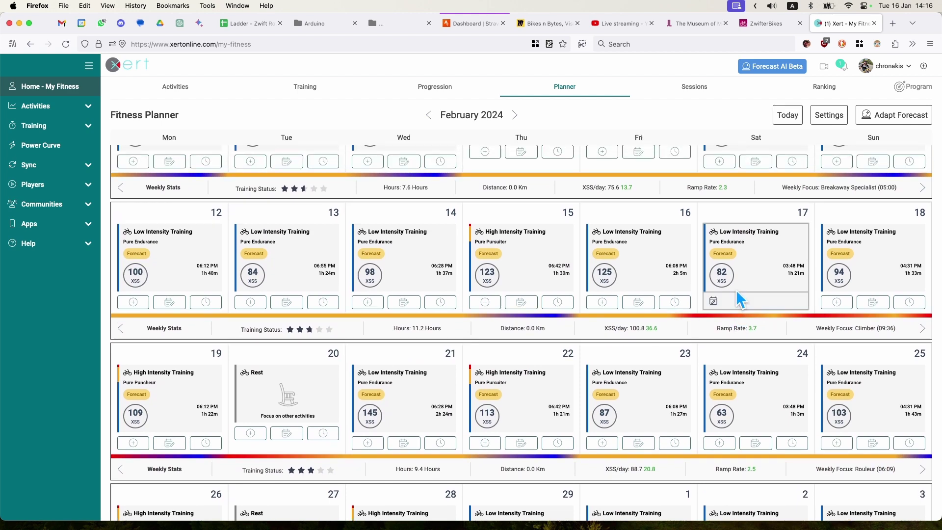
scroll(606, 362, "down", 4)
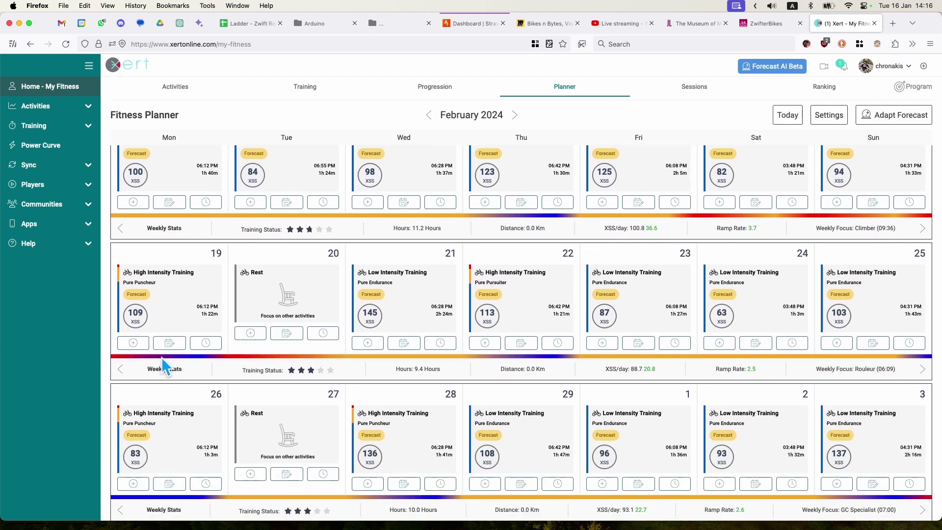
scroll(395, 336, "down", 5)
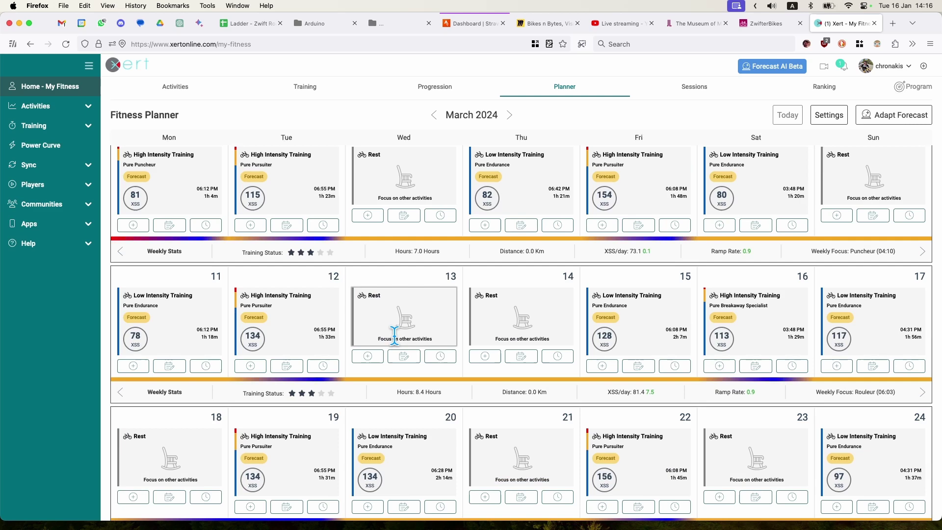
scroll(395, 336, "up", 15)
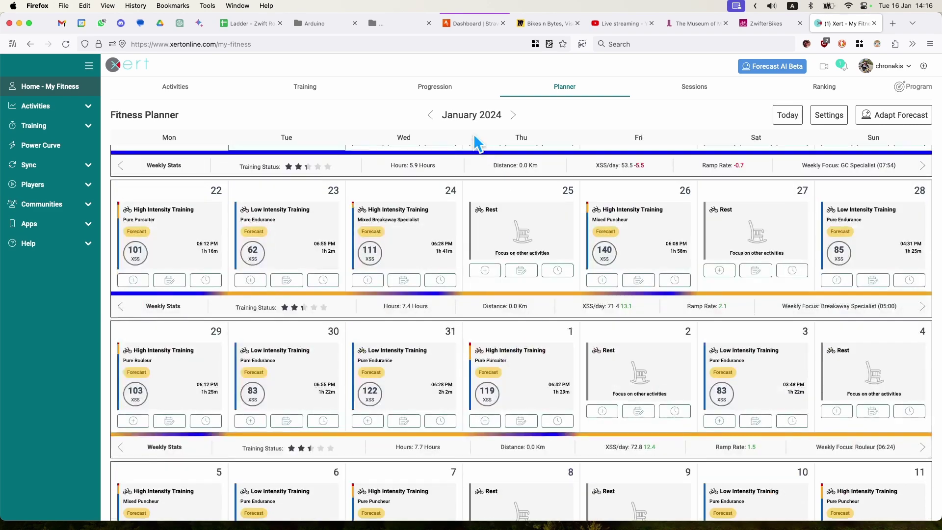
left_click(450, 96)
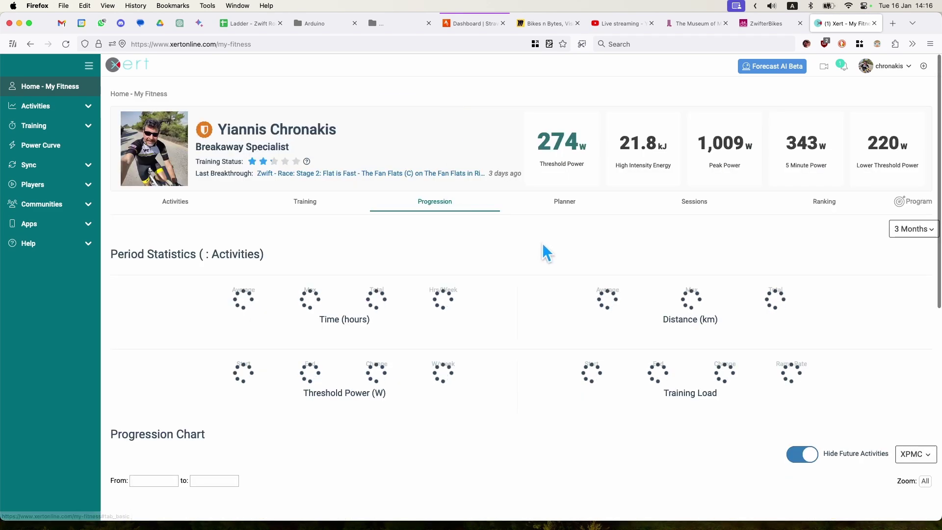
Include future forecast activities in the Progression Chart by turning off Hide Future Activities.
left_click(912, 228)
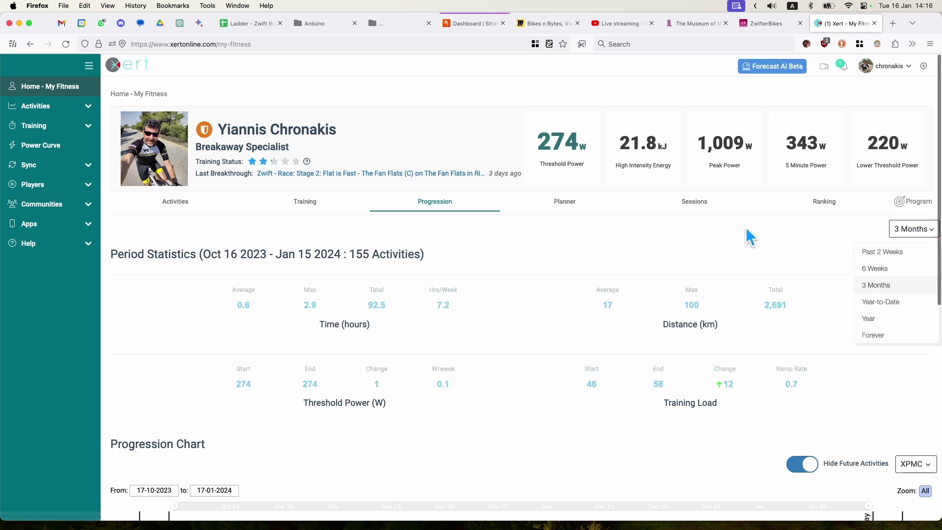
scroll(749, 238, "down", 3)
scroll(748, 238, "down", 3)
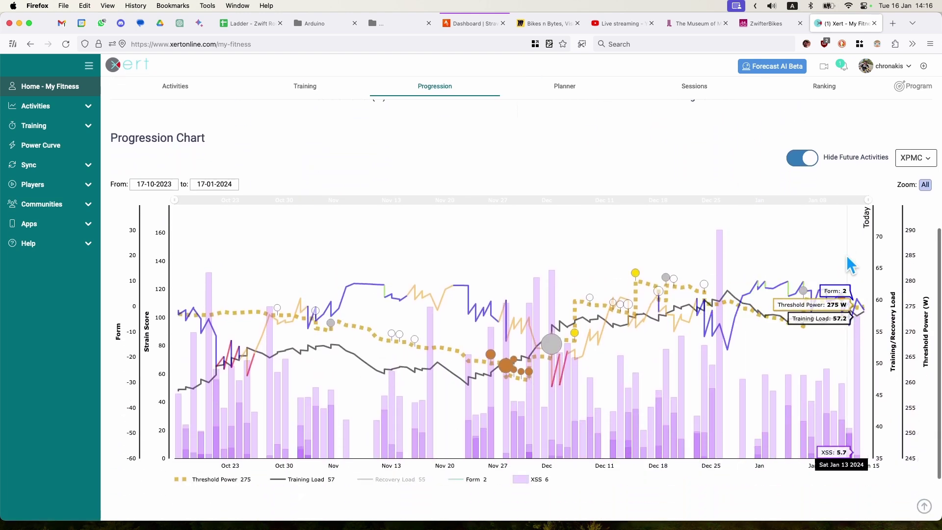
left_click(811, 165)
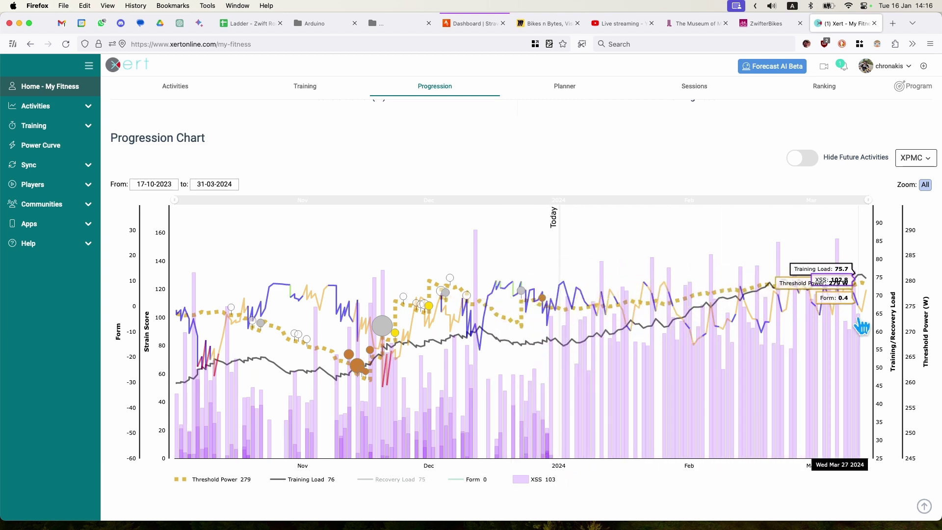
Switch the chart type from XPMC to Fitness Signatures.
left_click(926, 159)
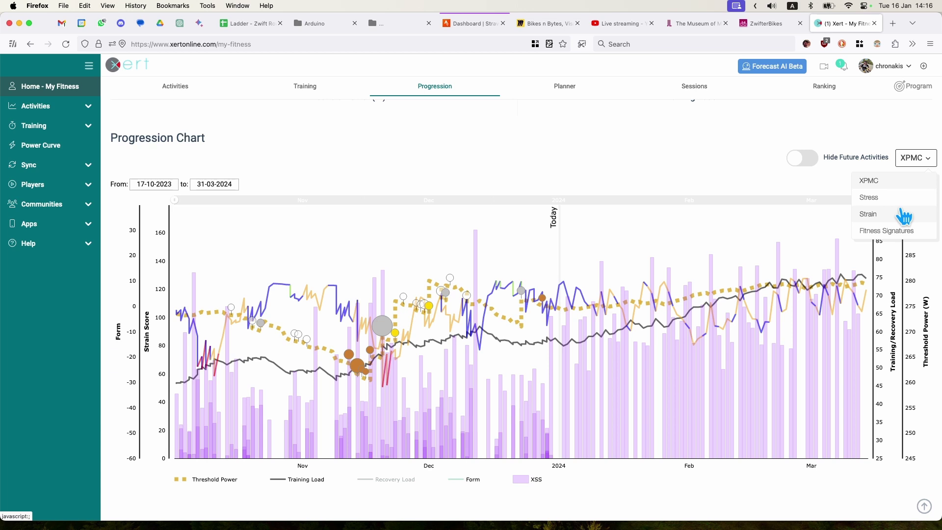
left_click(903, 230)
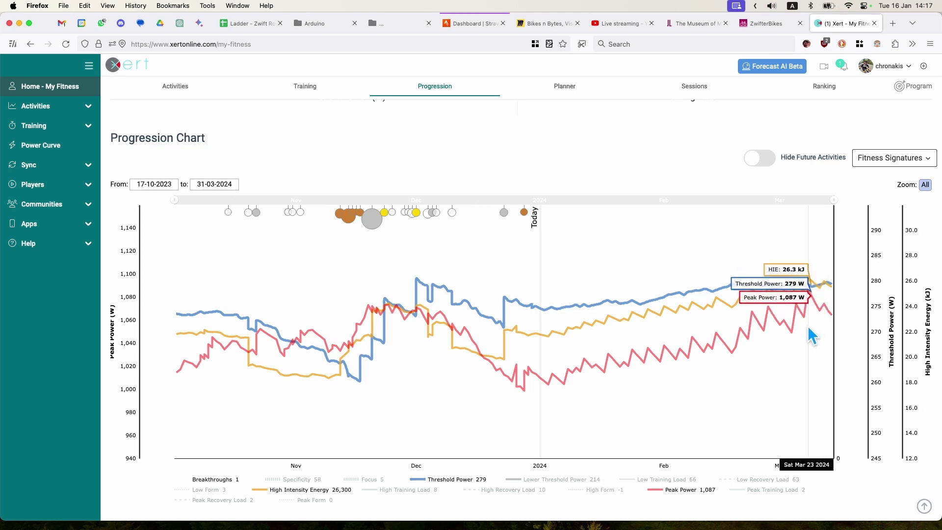
scroll(807, 327, "up", 3)
scroll(810, 337, "up", 5)
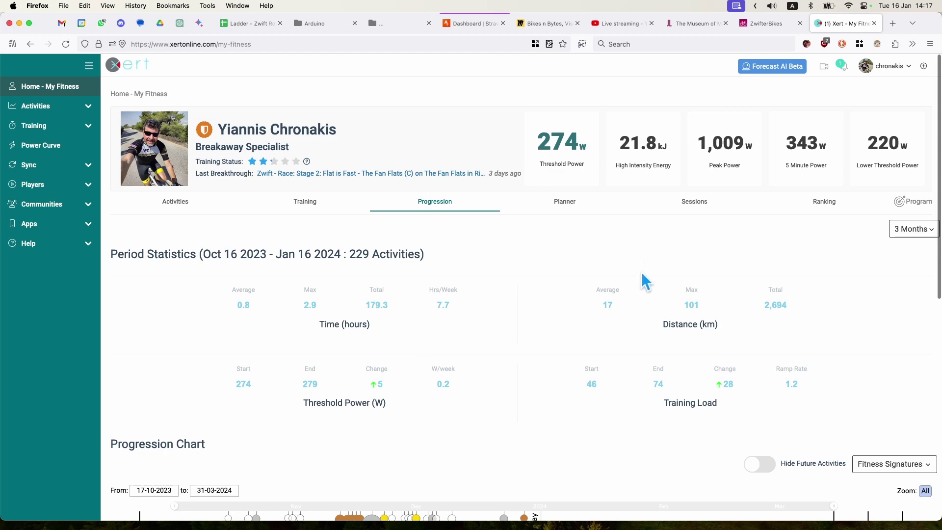
Check the notifications, then return to the Fitness Planner and browse the January 2024 weeks.
left_click(841, 67)
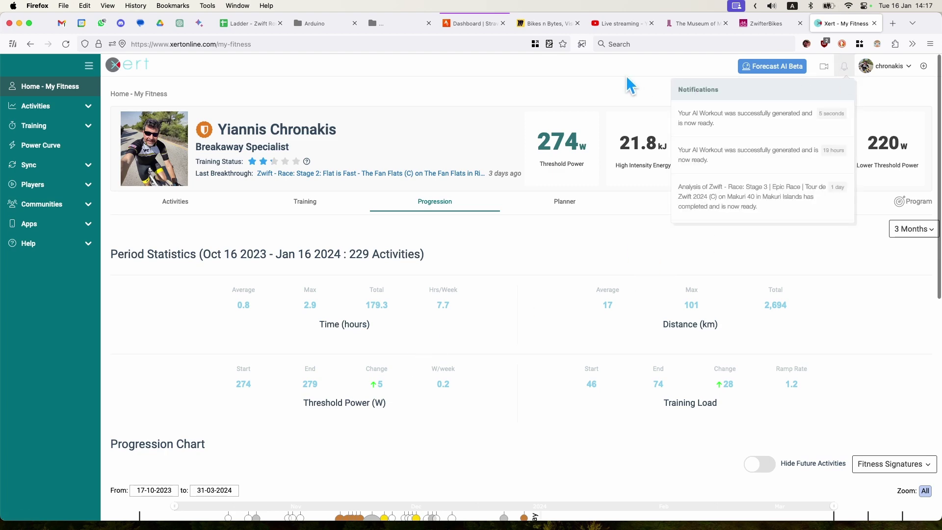
left_click(563, 202)
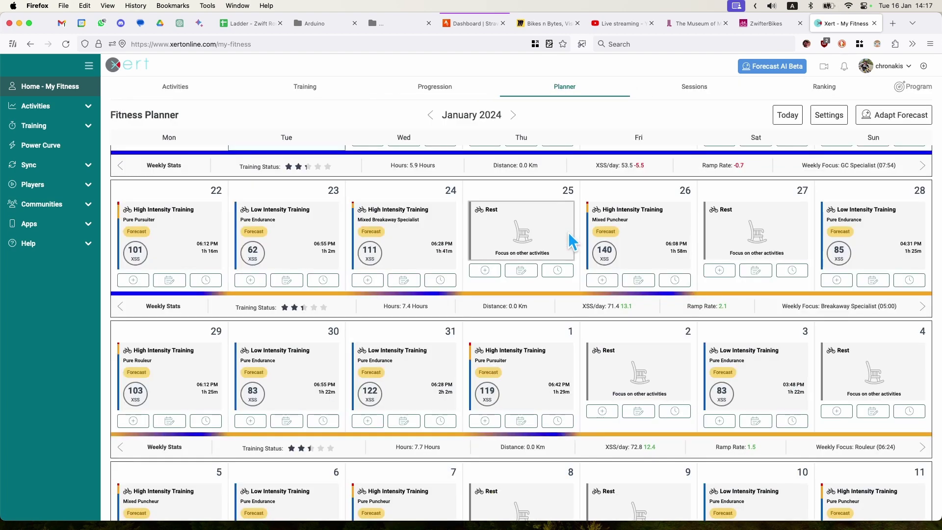
scroll(461, 267, "up", 5)
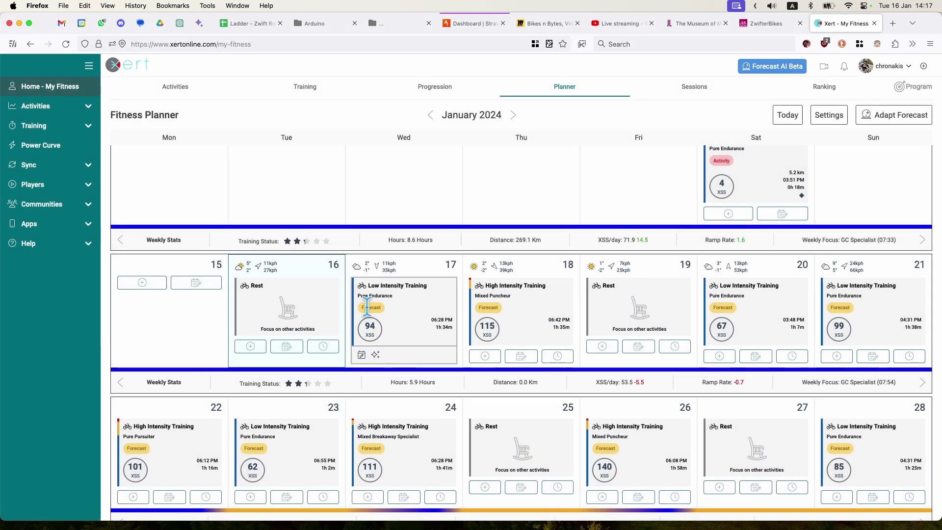
scroll(596, 294, "down", 2)
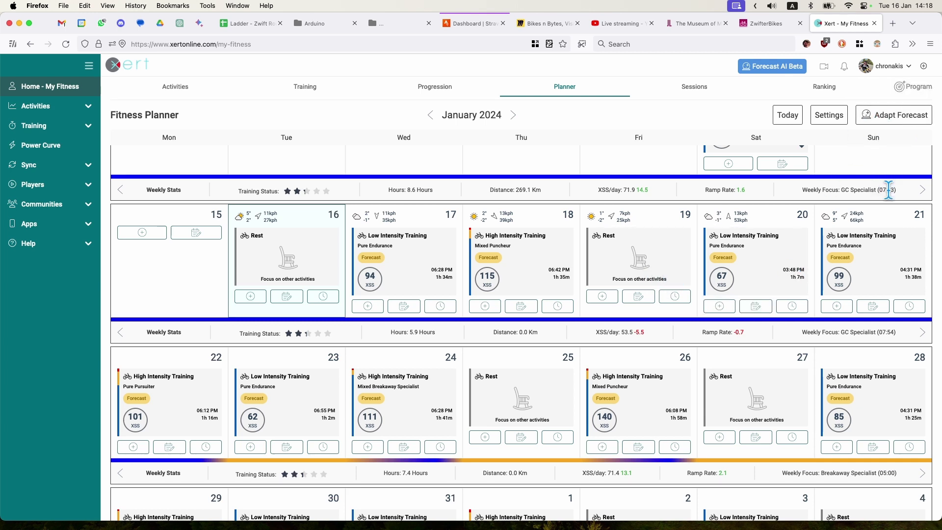
scroll(797, 254, "up", 3)
scroll(797, 254, "down", 1)
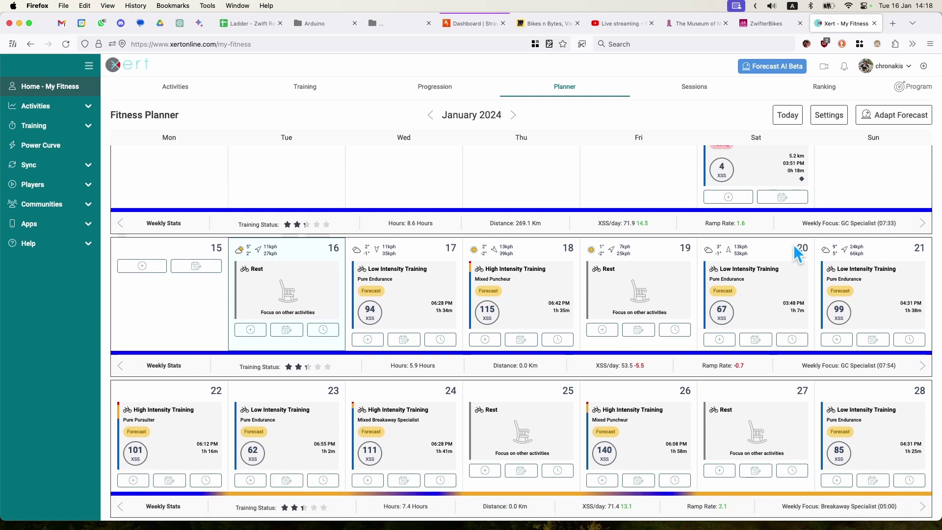
Remove the training forecast and its availabilities through the Forecast AI setup guide.
left_click(775, 67)
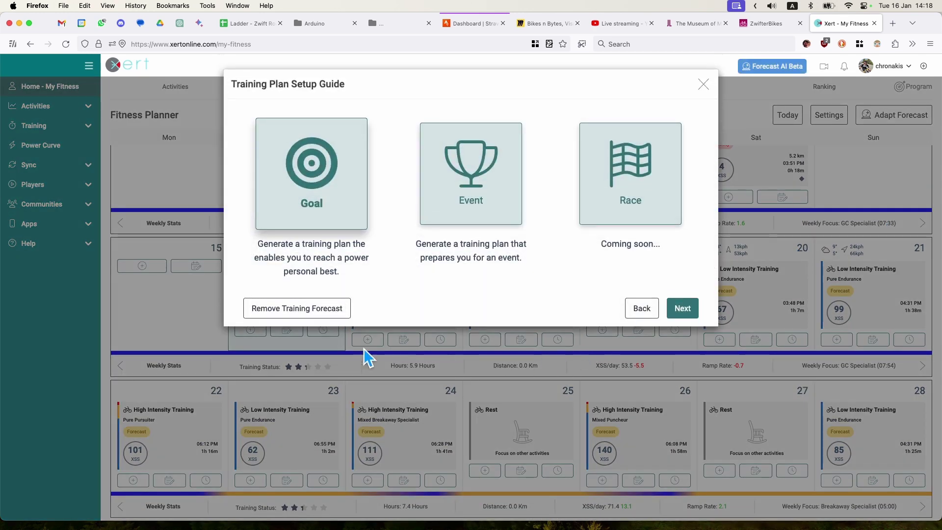
left_click(327, 318)
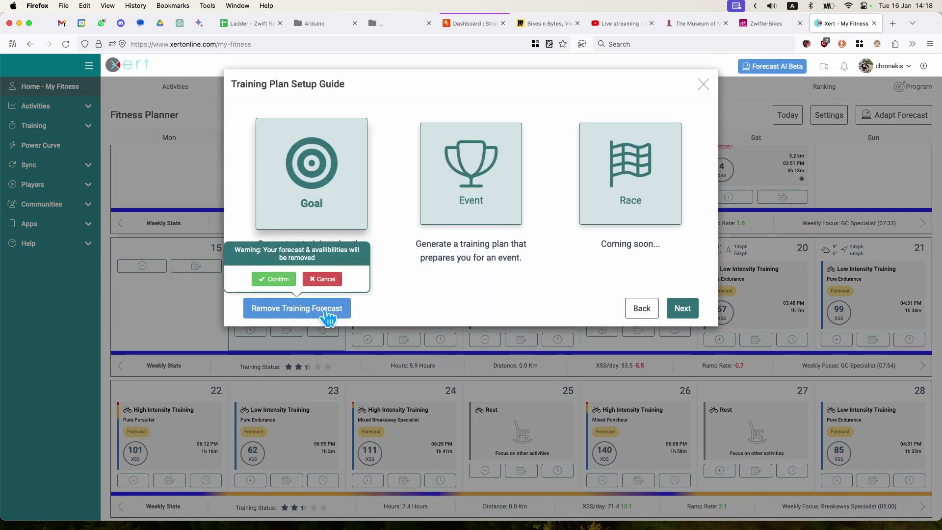
left_click(274, 276)
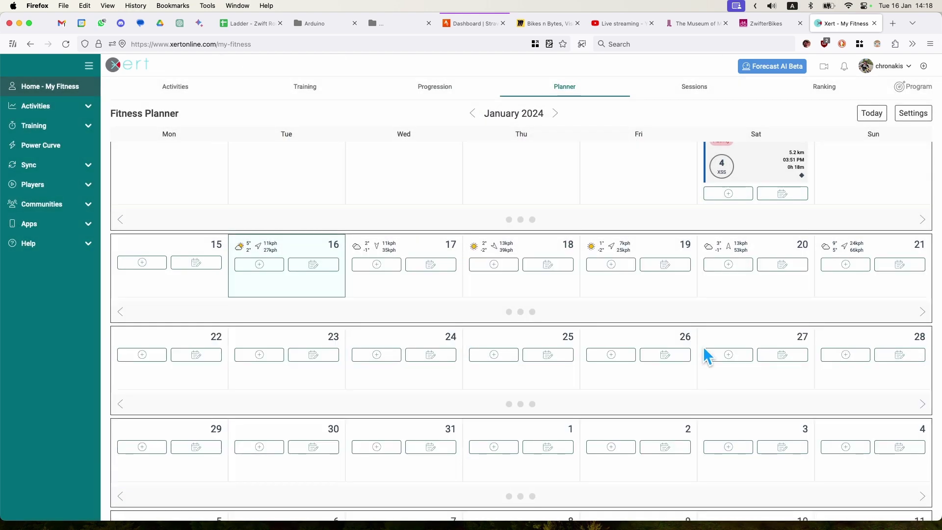
scroll(724, 346, "up", 2)
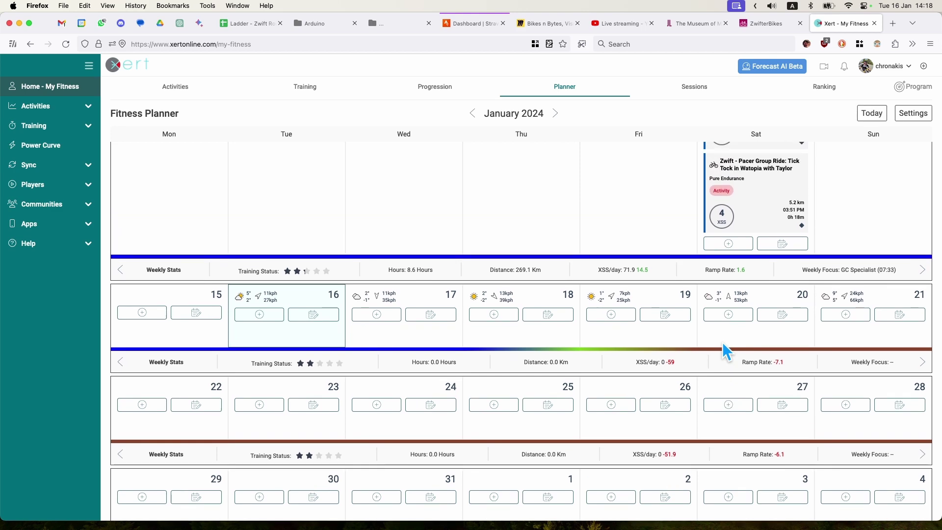